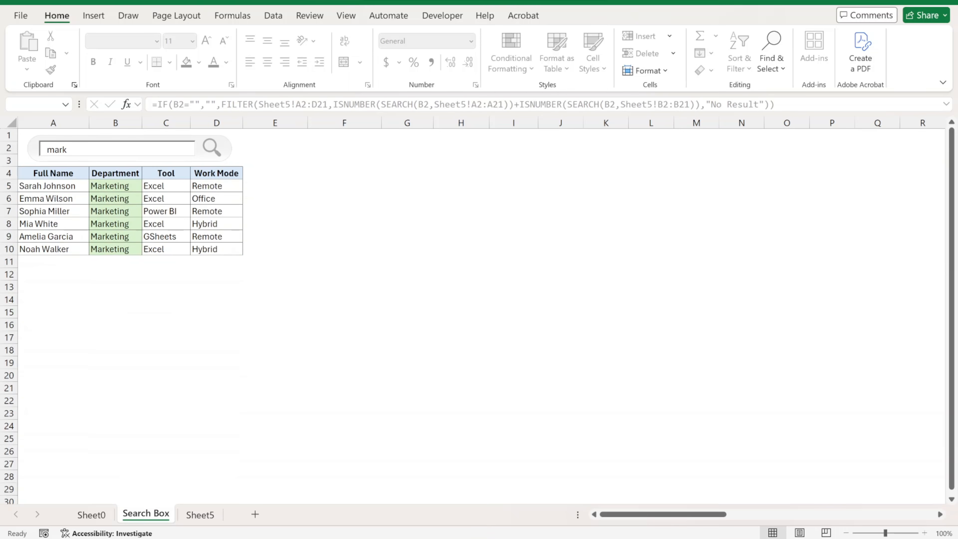
pyautogui.write('u')
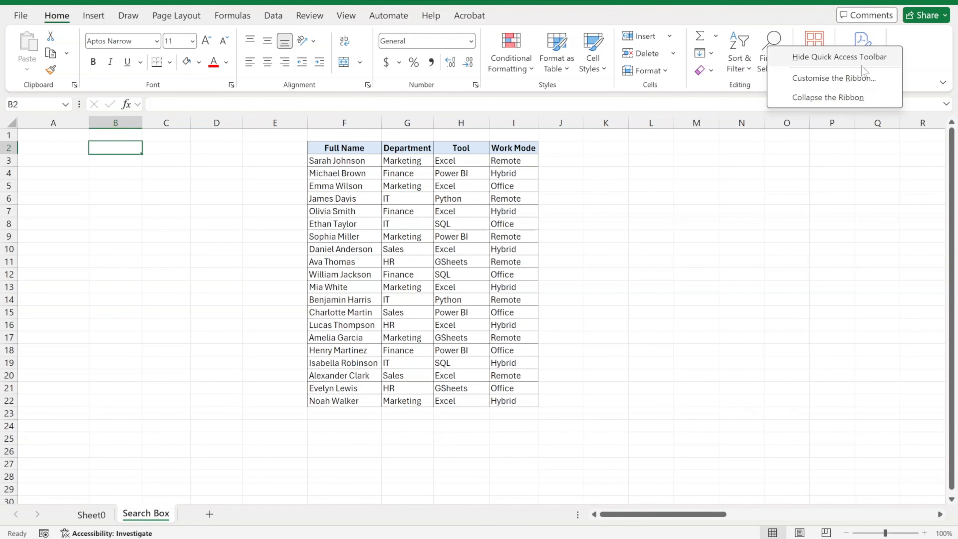
# - Customise the ribbon to show the Developer tab among the main tabs
pyautogui.click(836, 78)
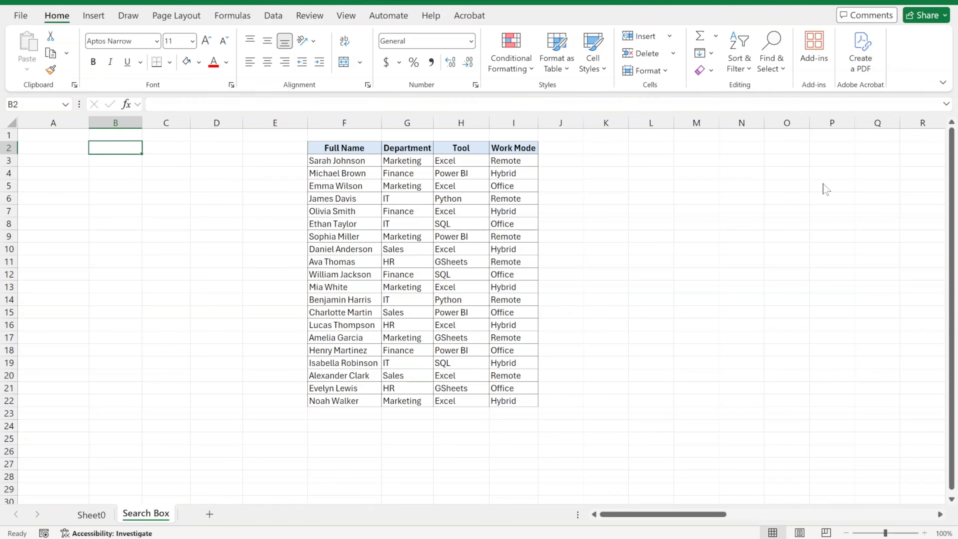
pyautogui.scroll(-1, 573, 332)
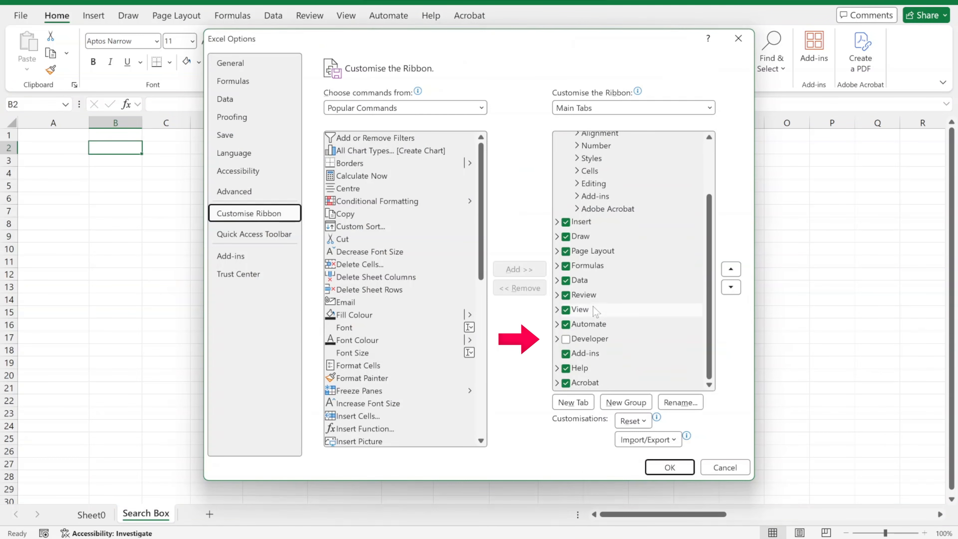
pyautogui.click(565, 339)
pyautogui.click(669, 467)
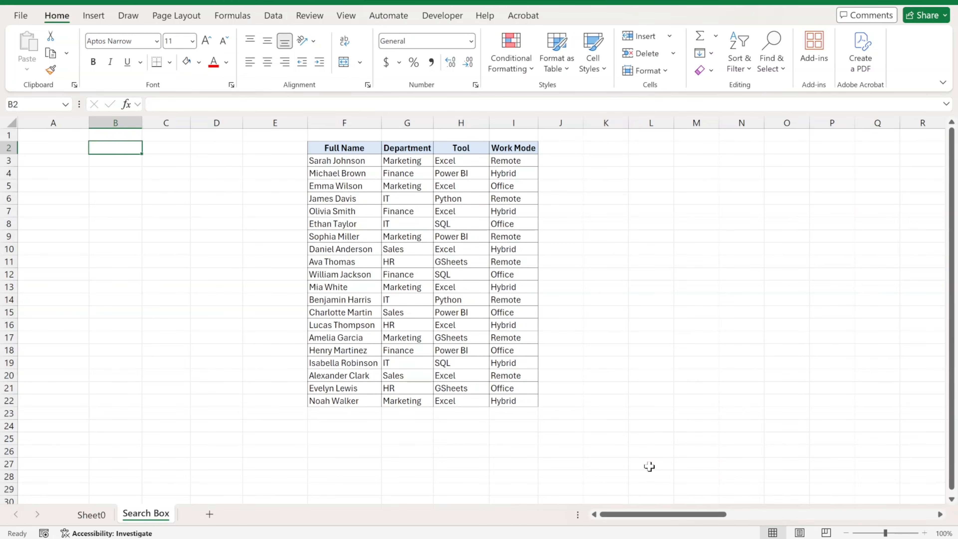
# - Insert an ActiveX text box about 132 wide and 17 high over cell B2, extending into column D
pyautogui.click(463, 22)
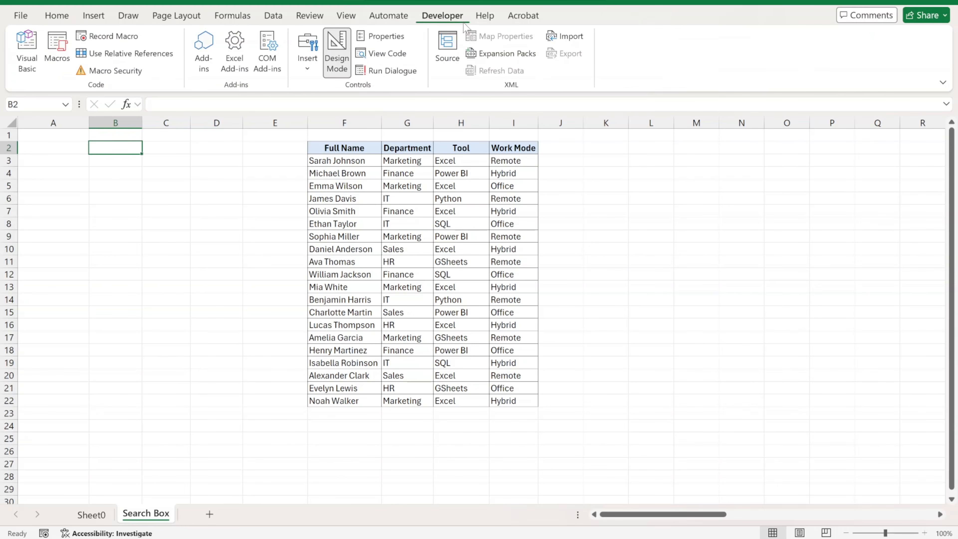
pyautogui.click(307, 57)
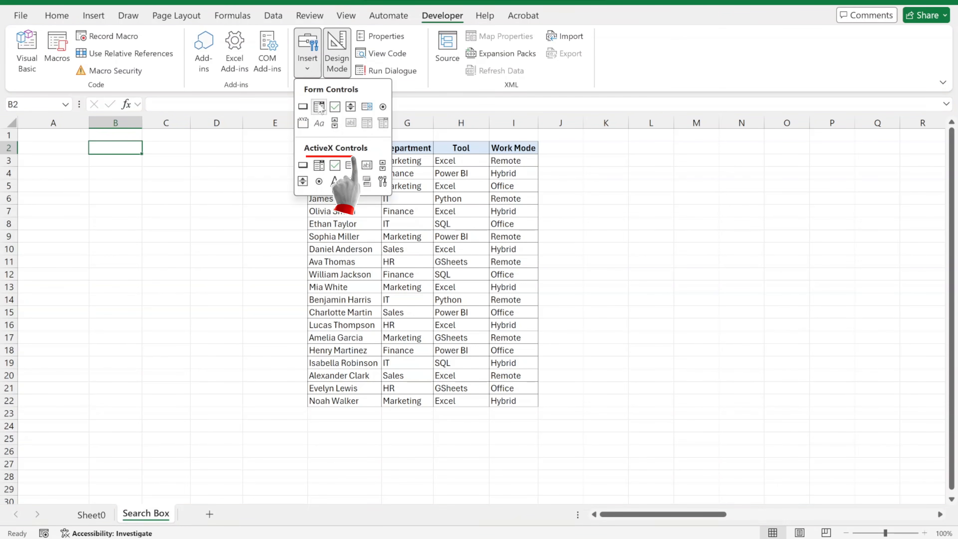
pyautogui.click(366, 165)
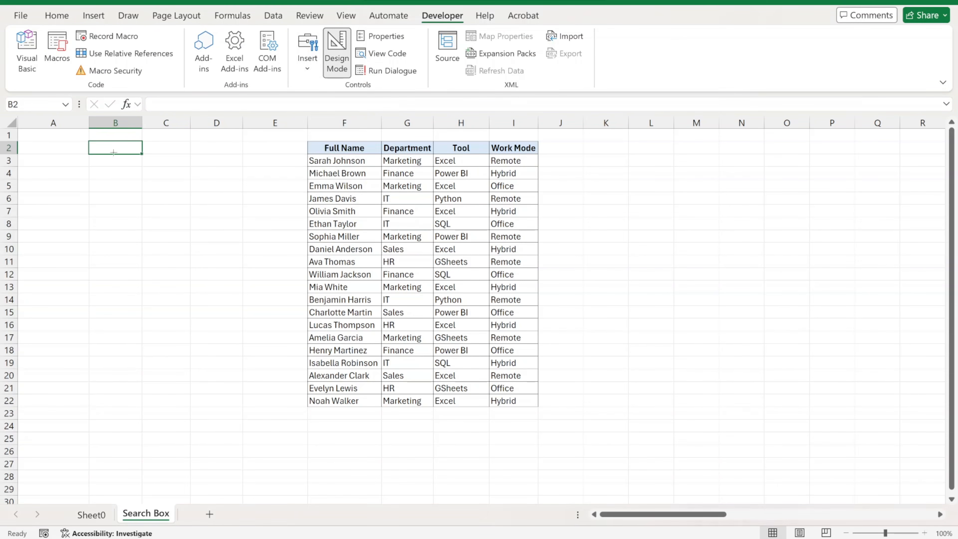
pyautogui.moveTo(83, 141); pyautogui.dragTo(201, 156)
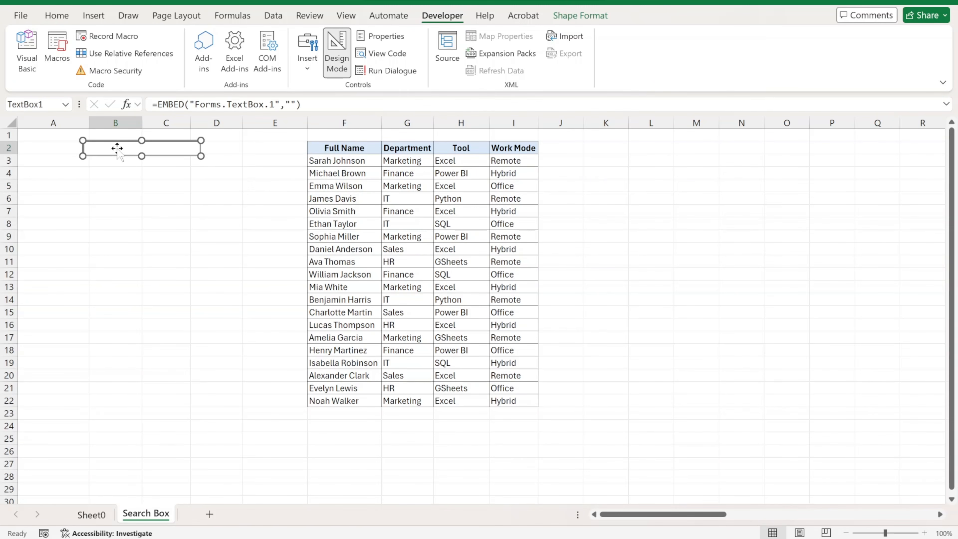
# - Set the text box's LinkedCell property to B2 and close its properties
pyautogui.rightClick(116, 149)
pyautogui.click(154, 217)
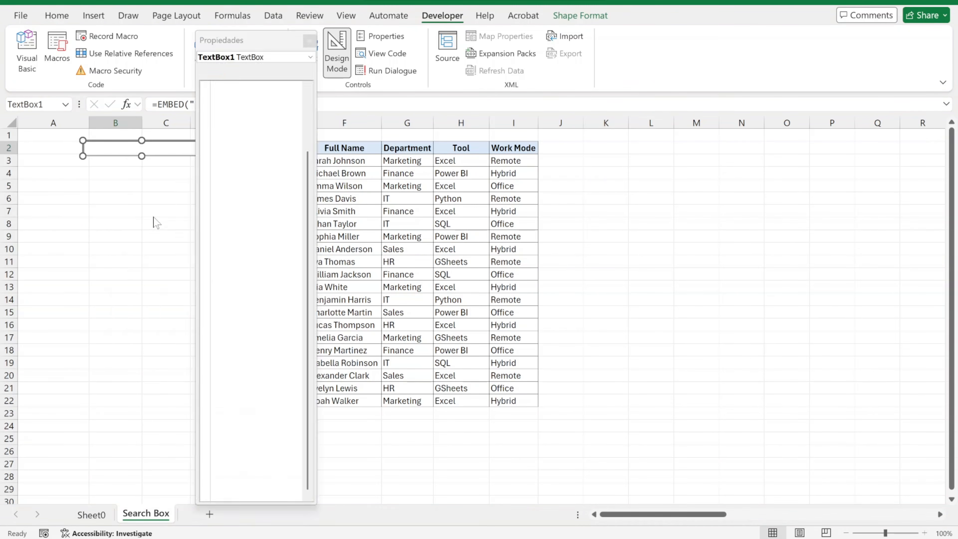
pyautogui.scroll(-3, 256, 290)
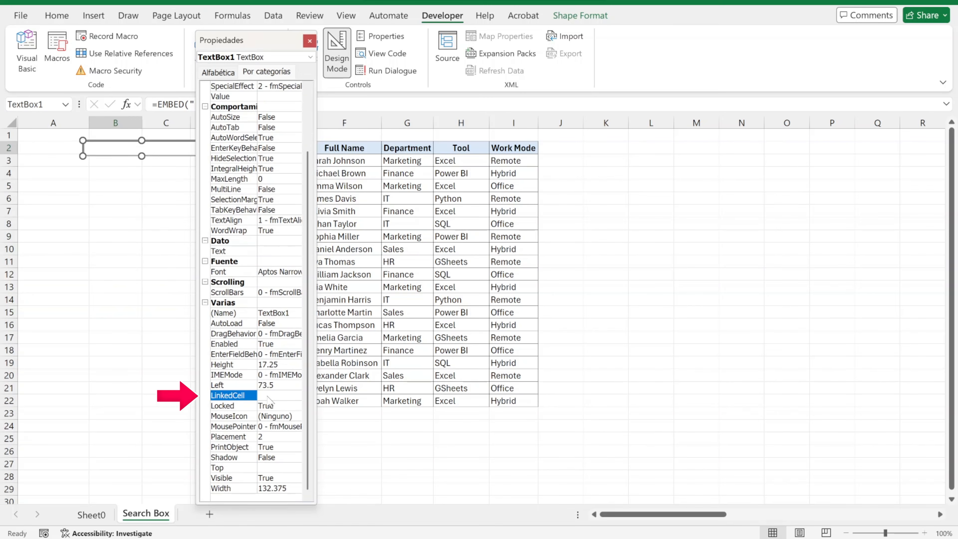
pyautogui.click(278, 395)
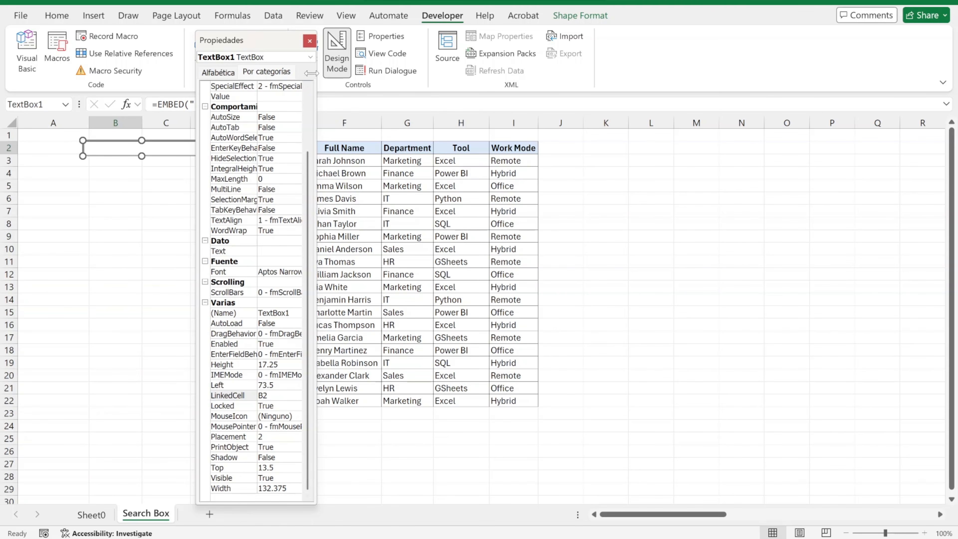
pyautogui.click(309, 42)
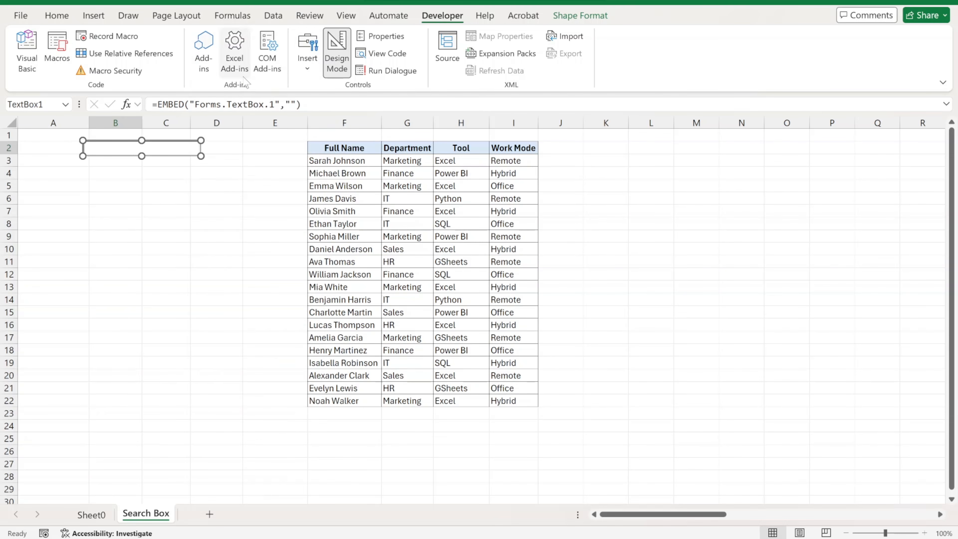
# - Test the cell link by entering "ddd" in the text box, then moving the box down off cell B2 and back in Design Mode
pyautogui.click(340, 71)
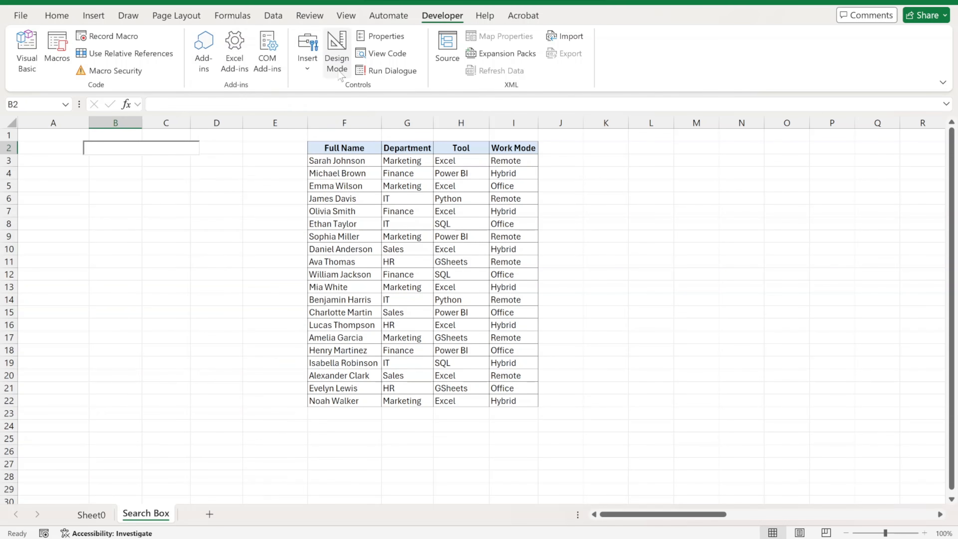
pyautogui.click(176, 153)
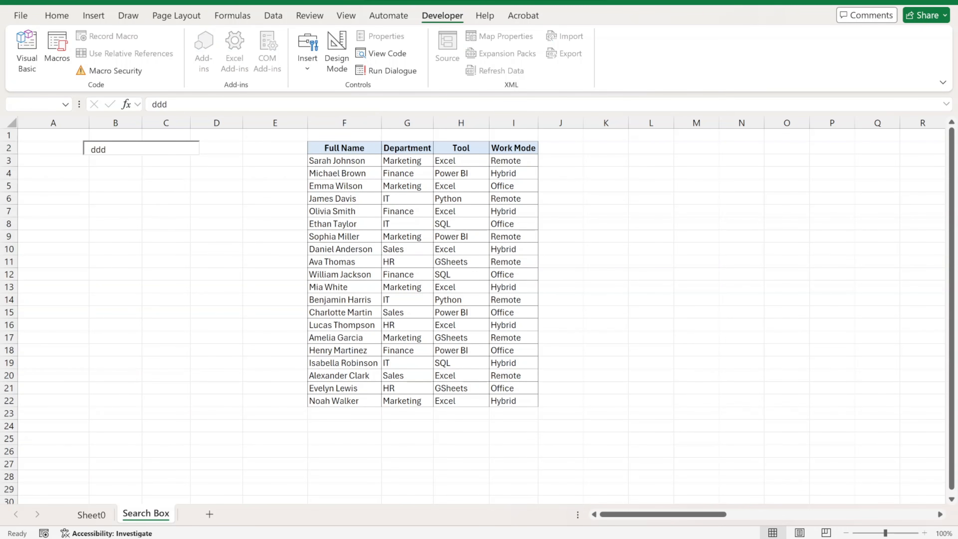
pyautogui.click(337, 53)
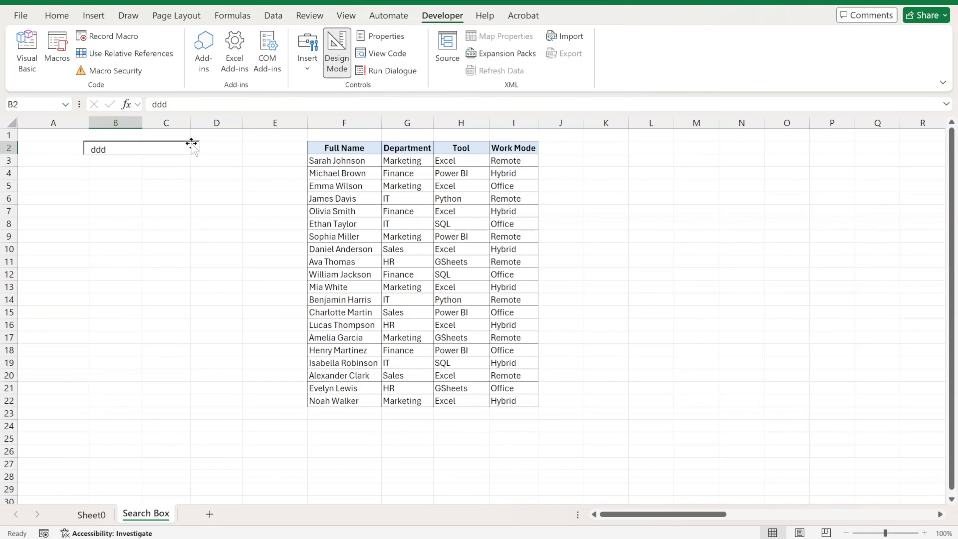
pyautogui.moveTo(191, 143); pyautogui.dragTo(191, 158)
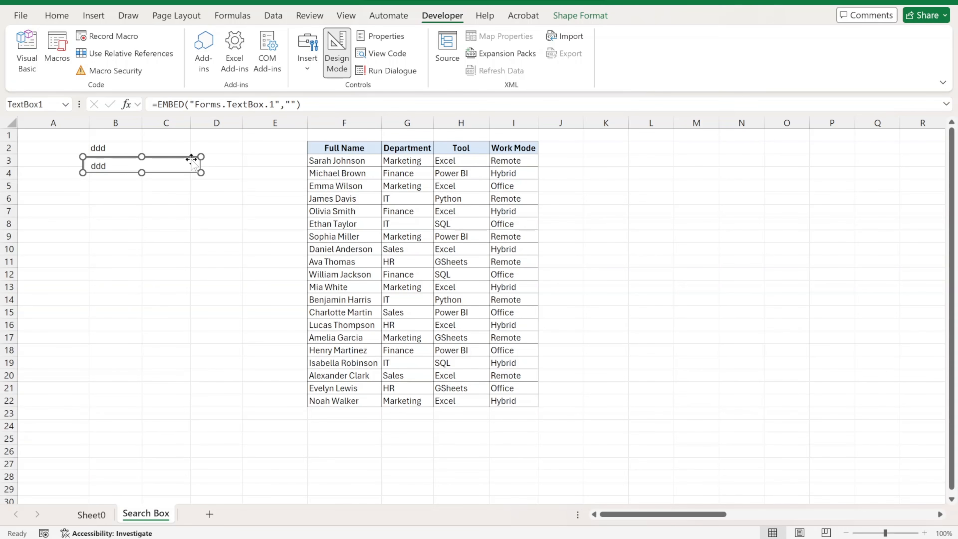
pyautogui.moveTo(191, 158); pyautogui.dragTo(192, 143)
# - Turn off Design Mode and clear the test text from the text box
pyautogui.click(335, 50)
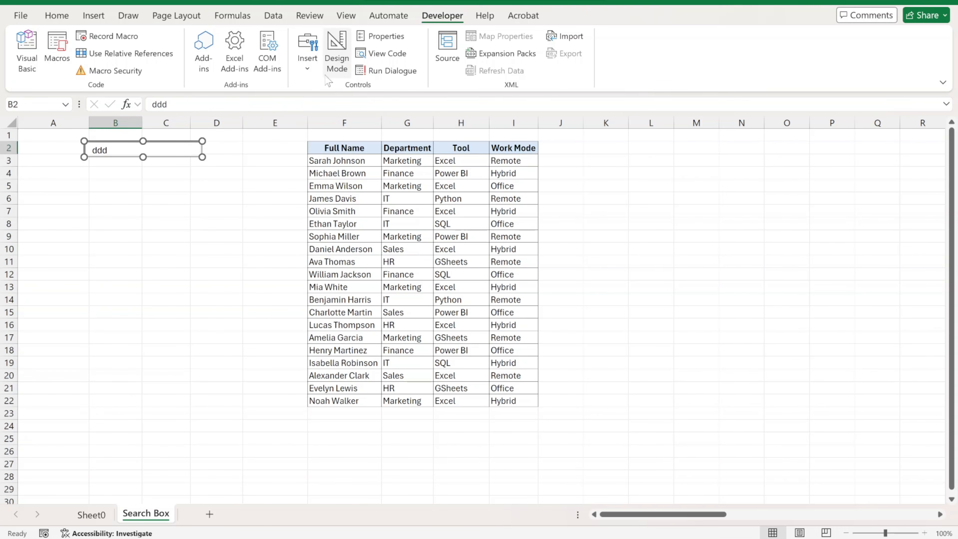
pyautogui.click(123, 149)
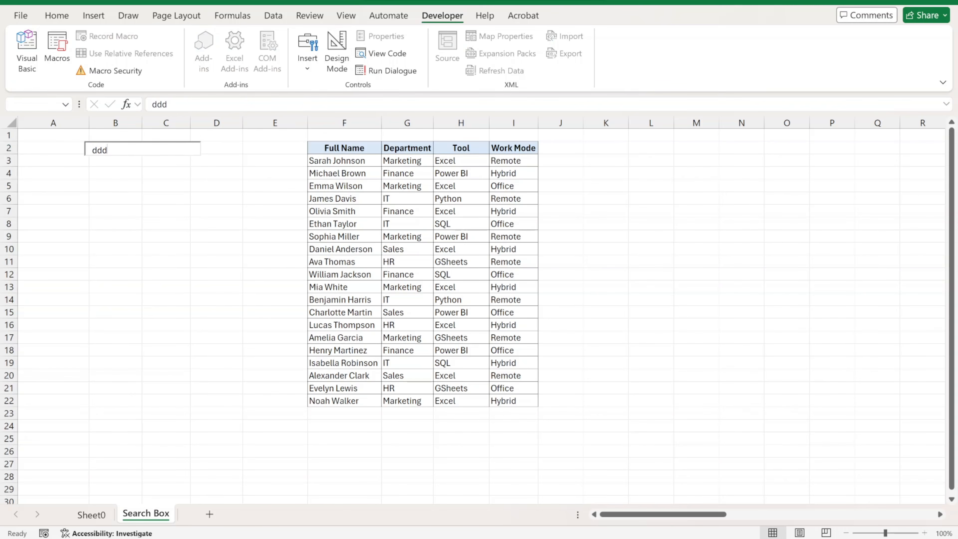
pyautogui.click(193, 251)
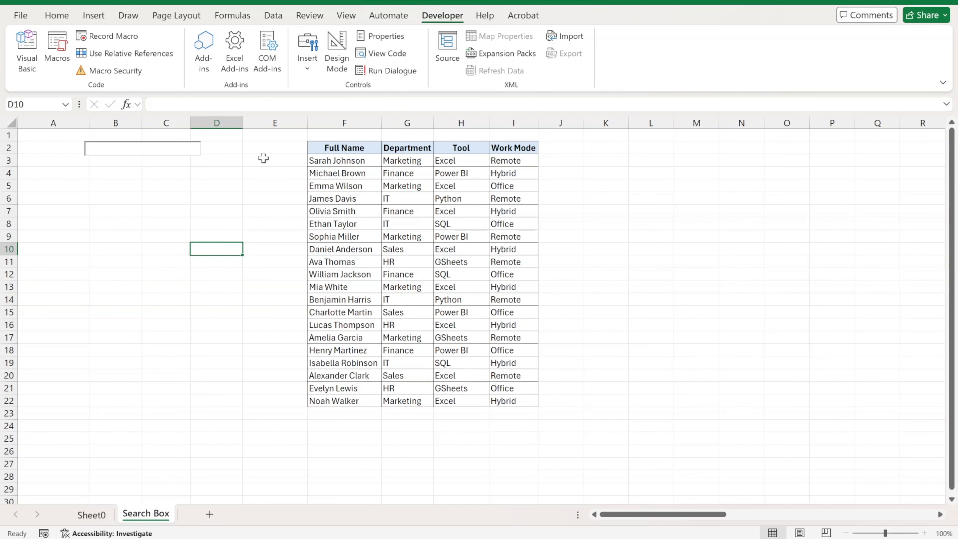
# - Copy the table headers from F2:I2 to the row starting at cell A4
pyautogui.moveTo(325, 150); pyautogui.dragTo(513, 148)
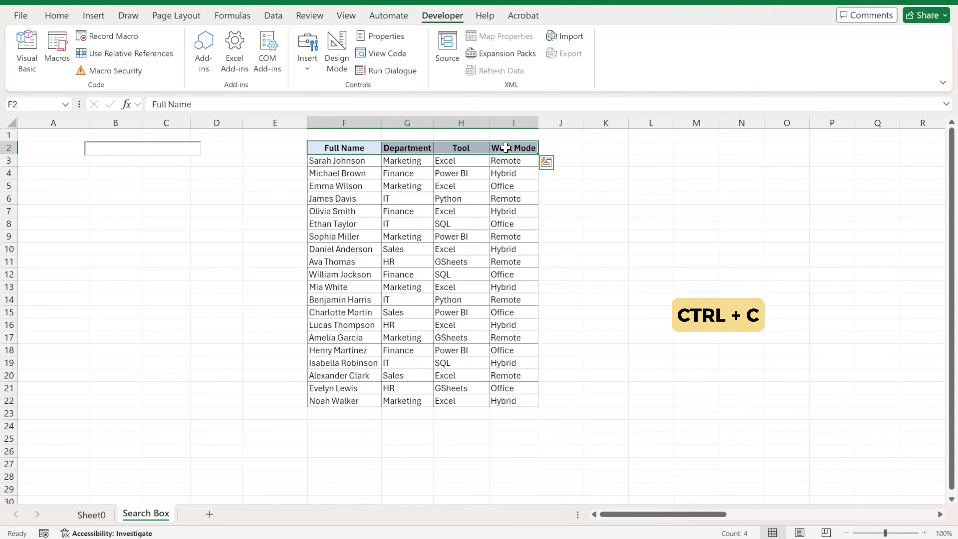
pyautogui.hotkey('ctrl', 'c')
pyautogui.click(58, 172)
pyautogui.hotkey('ctrl', 'v')
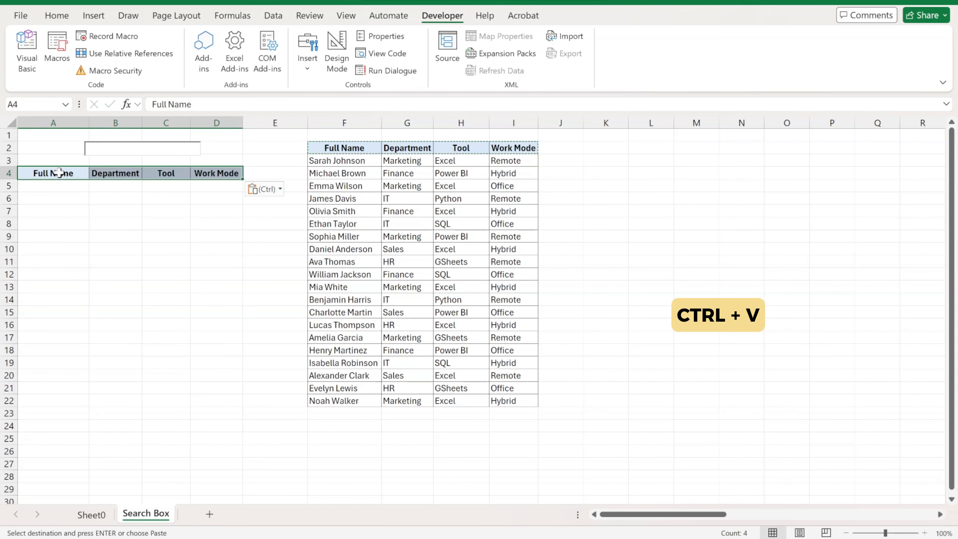
# - Start a FILTER formula in cell A5 with the data range F3:I22 as its array
pyautogui.press('Down')
pyautogui.write('=')
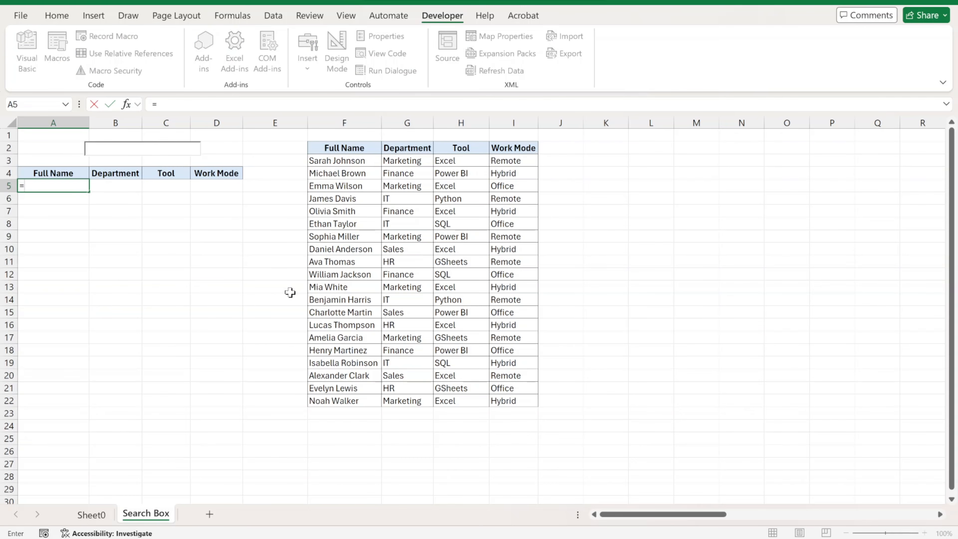
pyautogui.write('fil')
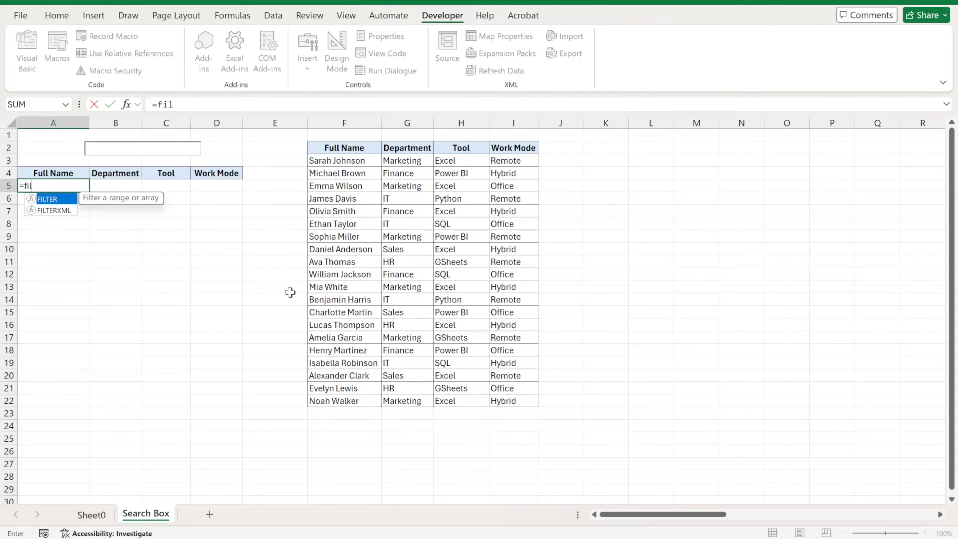
pyautogui.write('t')
pyautogui.press('Tab')
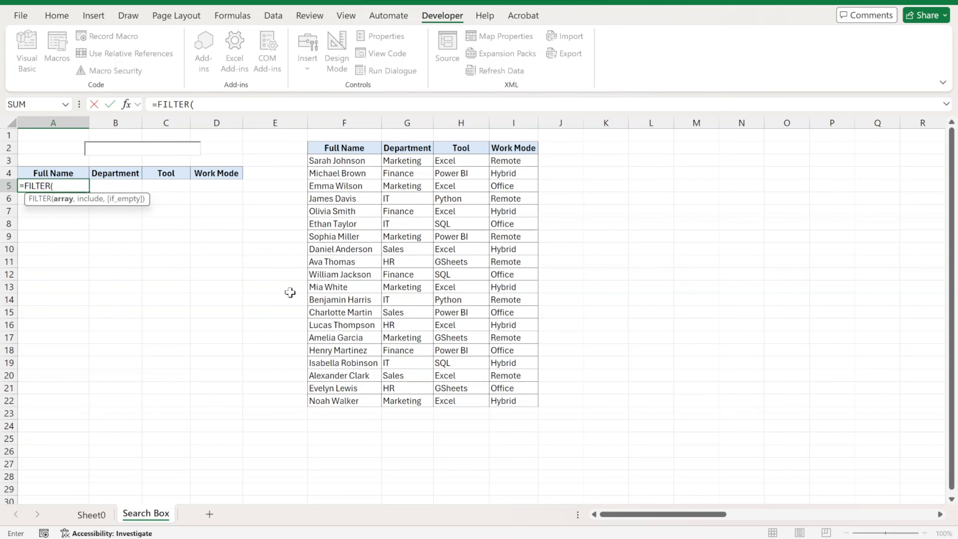
pyautogui.moveTo(343, 160); pyautogui.dragTo(503, 398)
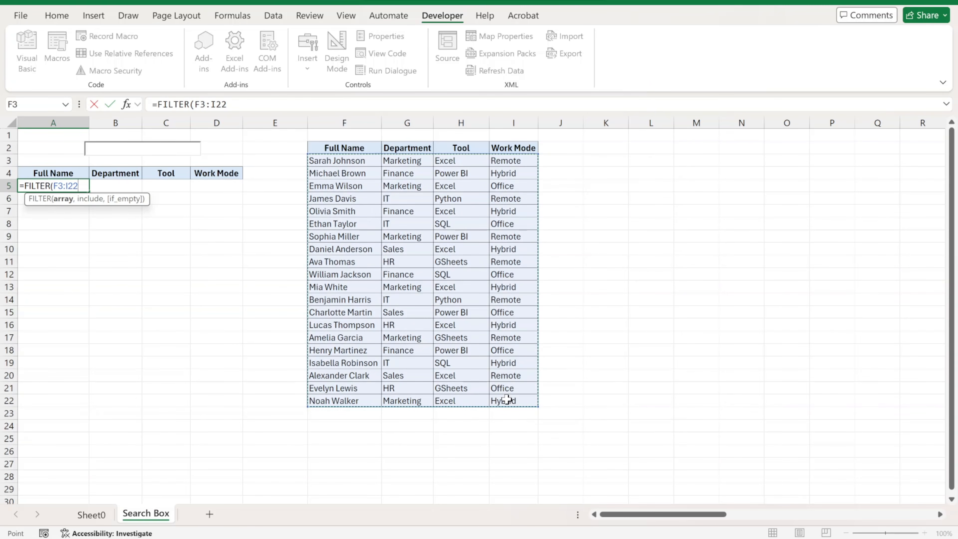
pyautogui.write(',')
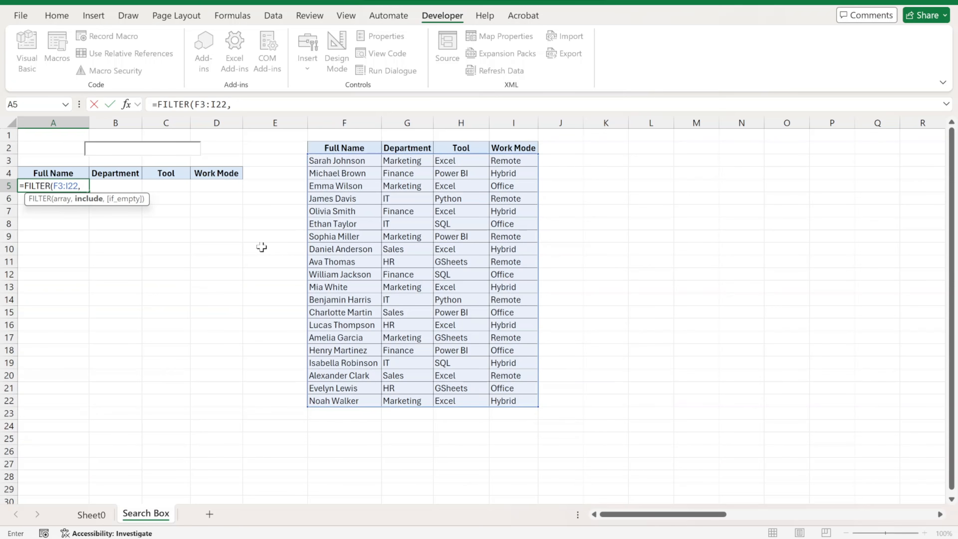
# - Add the include condition ISNUMBER(SEARCH(B2,F3:F22)) to the formula so it matches the Full Name column
pyautogui.write('isn')
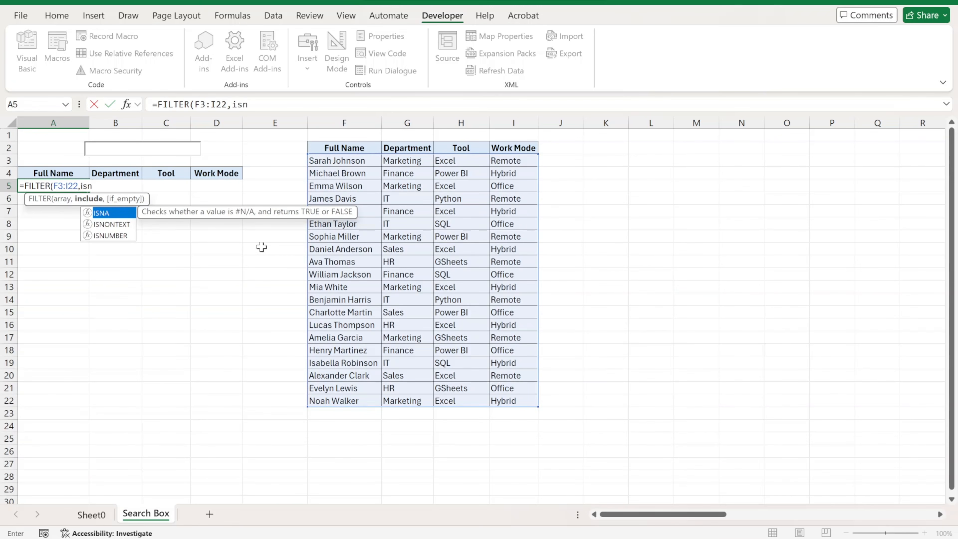
pyautogui.write('u')
pyautogui.press('Tab')
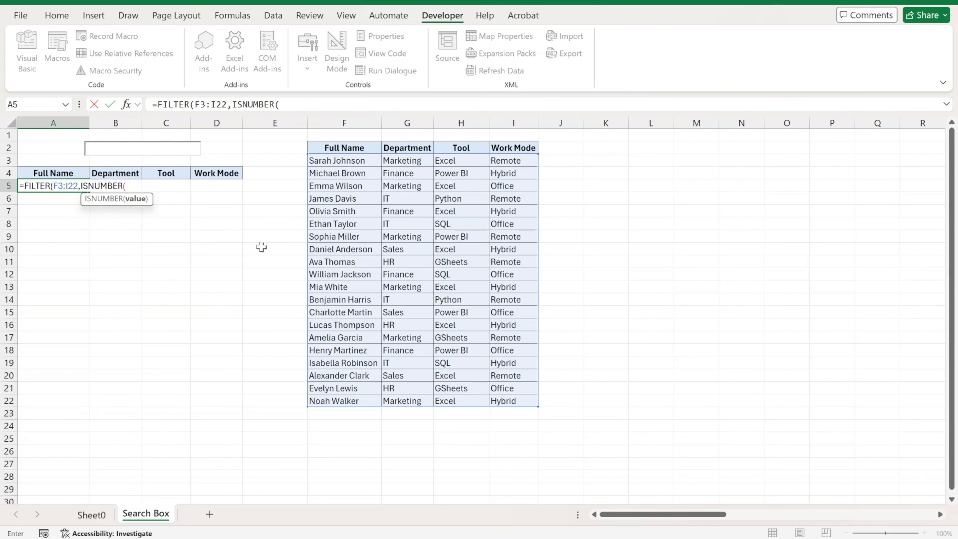
pyautogui.write('sea')
pyautogui.press('Tab')
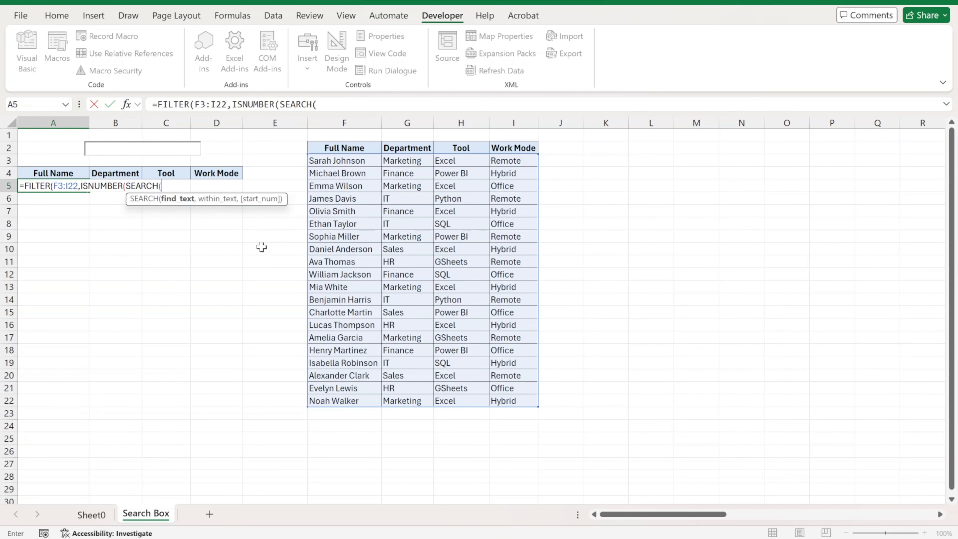
pyautogui.write('B2')
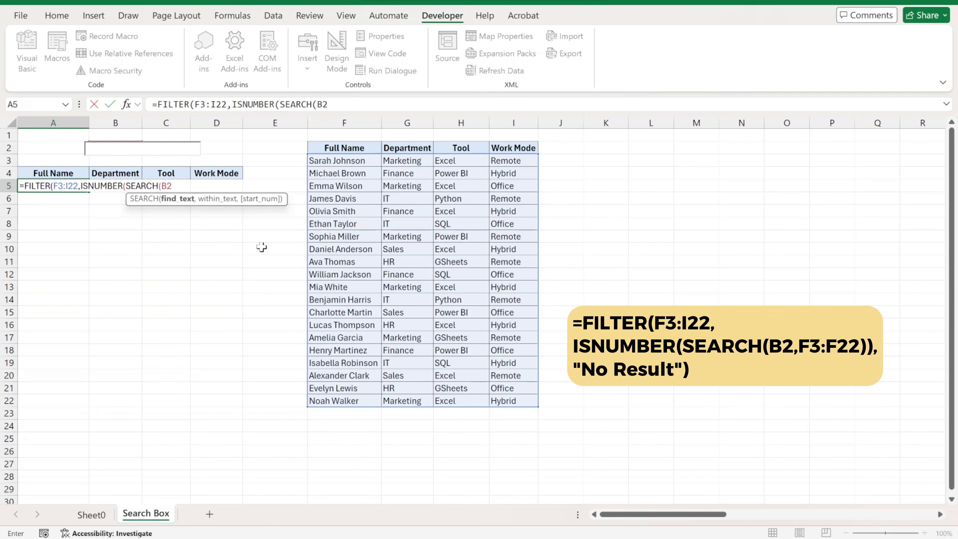
pyautogui.write(',')
pyautogui.moveTo(337, 160); pyautogui.dragTo(335, 398)
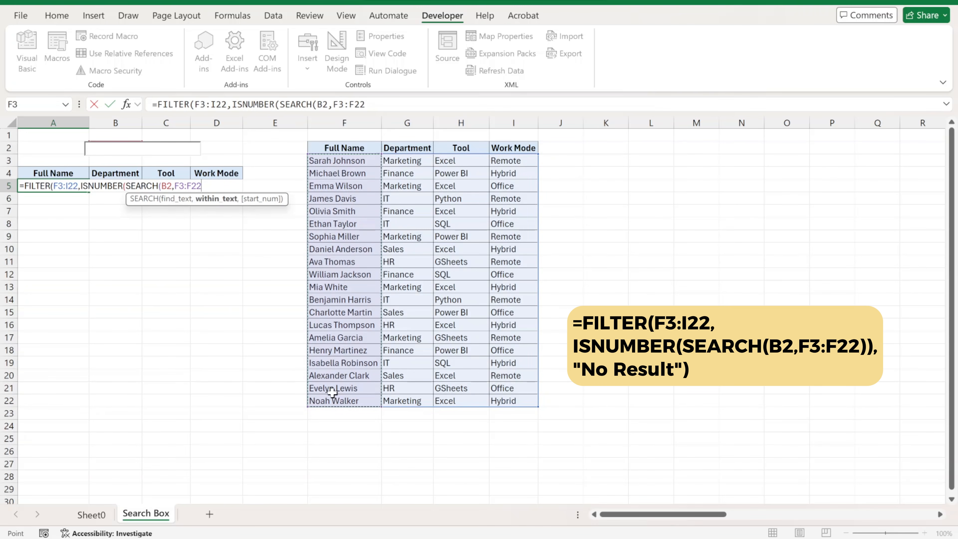
pyautogui.write(')')
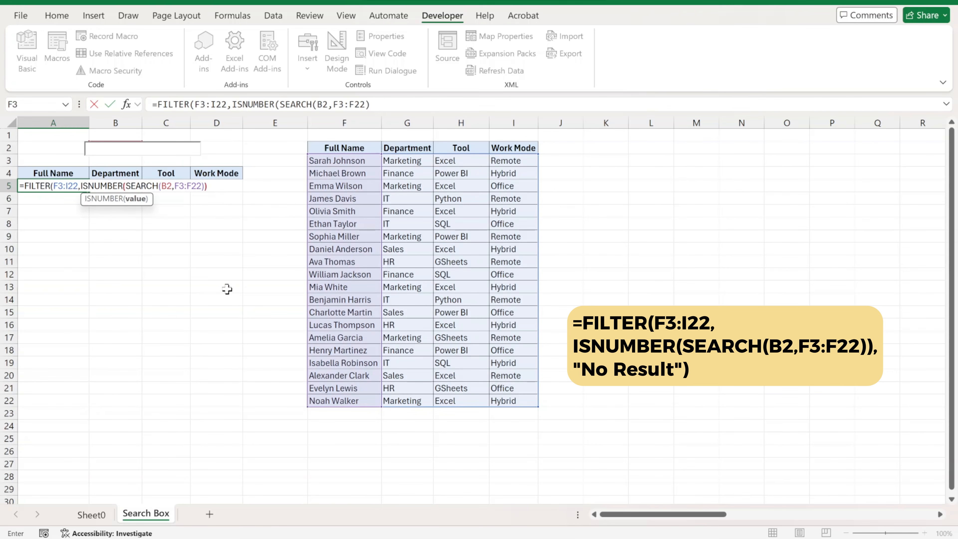
# - Complete the FILTER formula with "No Result" as the value for empty matches and enter it
pyautogui.write('),"No Result')
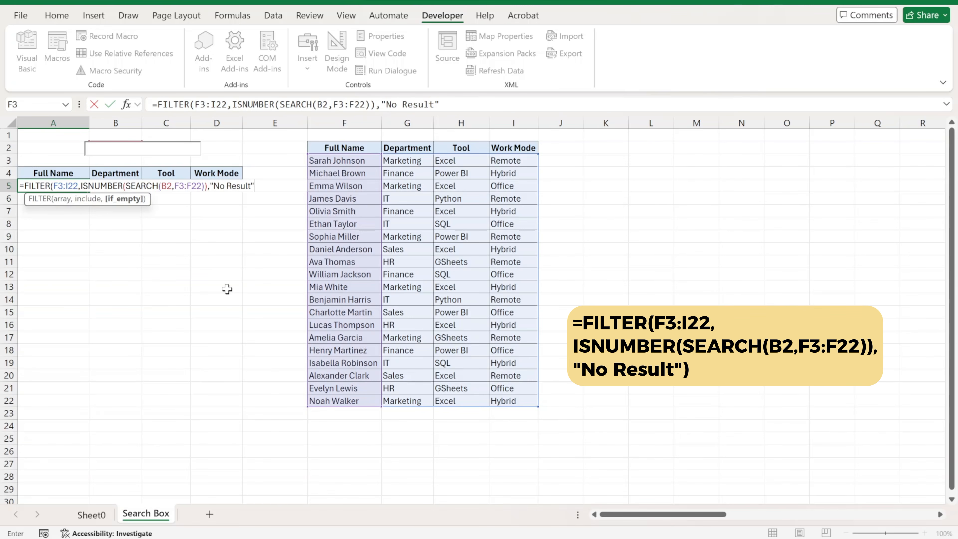
pyautogui.write('")')
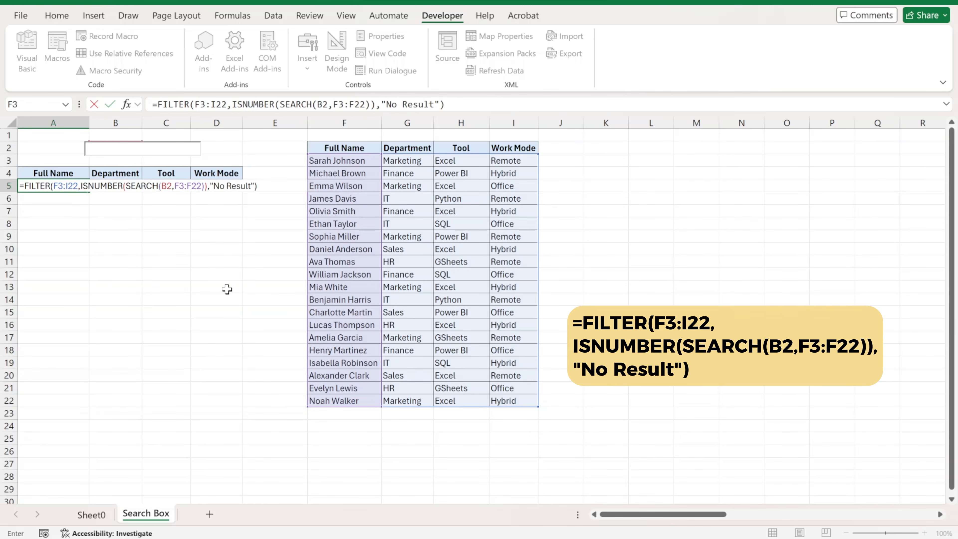
pyautogui.press('Return')
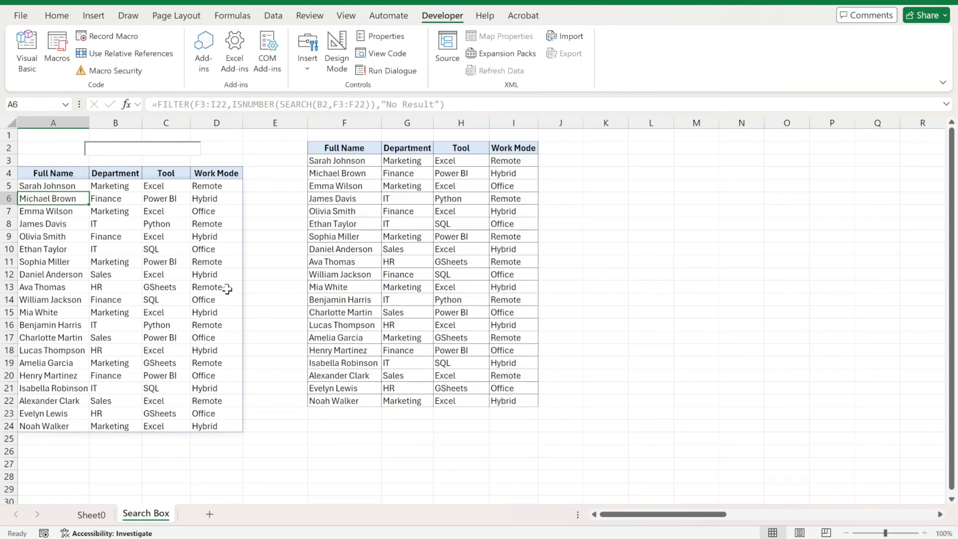
# - Test the search box with part of a first name and with "io", clearing it after each search
pyautogui.click(139, 155)
pyautogui.write('sara')
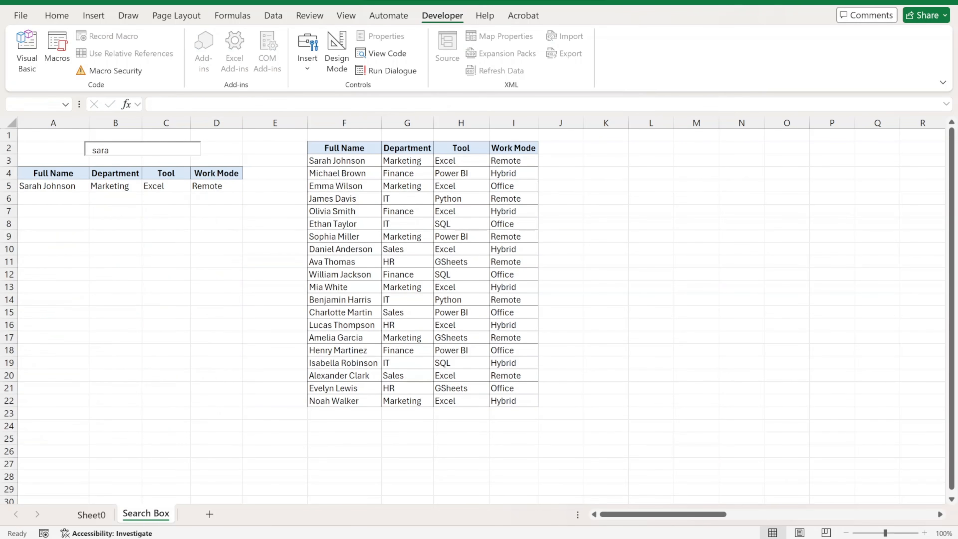
pyautogui.press('BackSpace')
pyautogui.press('BackSpace')
pyautogui.press('BackSpace')
pyautogui.press('BackSpace')
pyautogui.write('io')
pyautogui.press('BackSpace')
pyautogui.press('BackSpace')
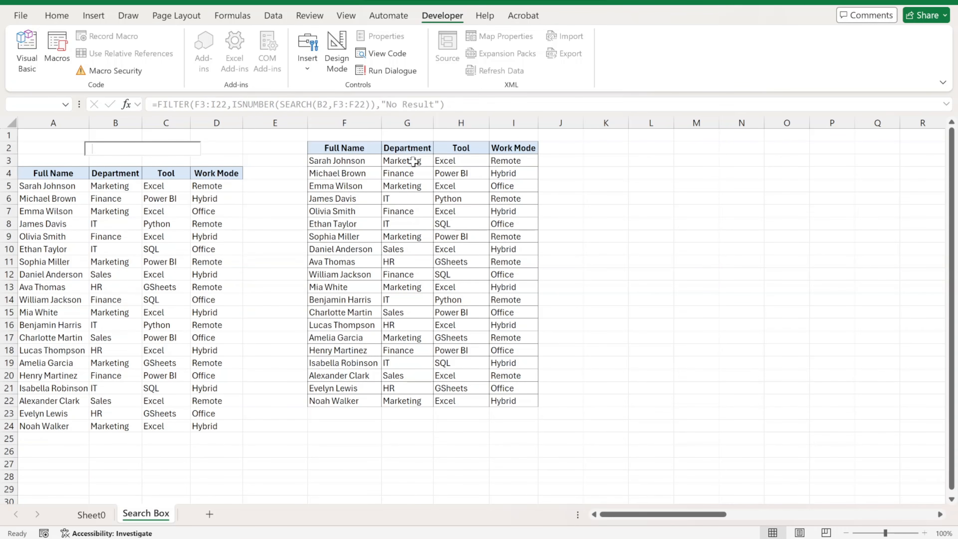
# - Extend the include condition of the FILTER formula in A5 with +ISNUMBER(SEARCH(B2,G3:G22)) so it also matches the Department column
pyautogui.doubleClick(41, 186)
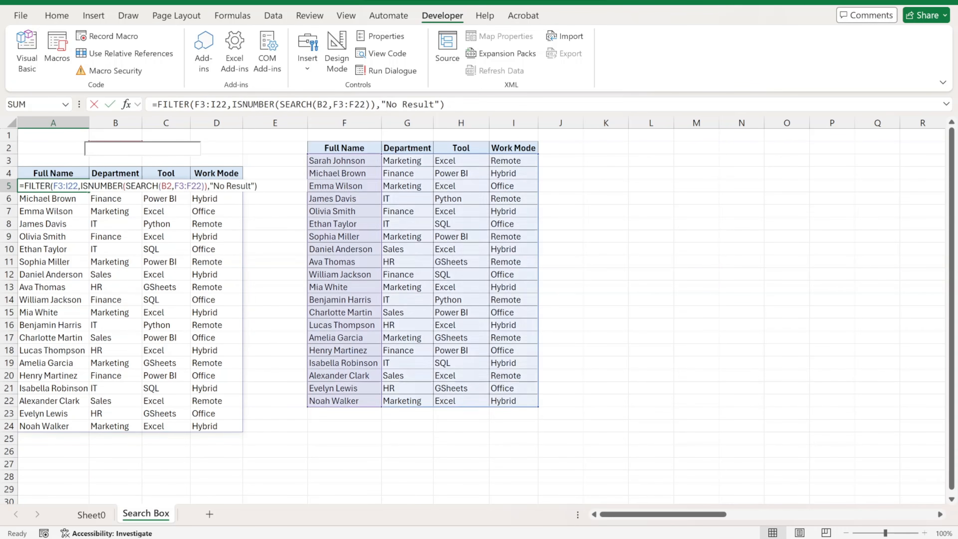
pyautogui.click(207, 186)
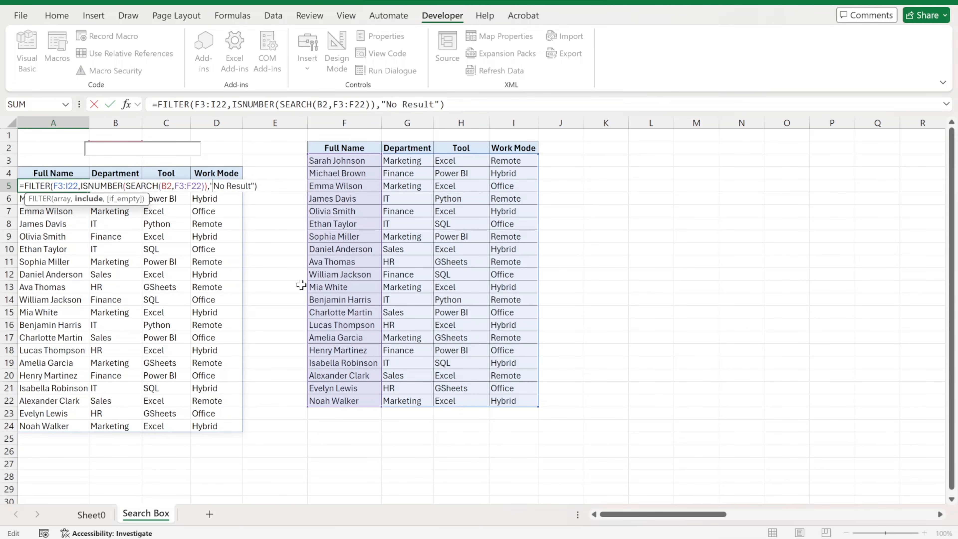
pyautogui.write('+ISNUMBER(SEARCH(B2,F3:F22))')
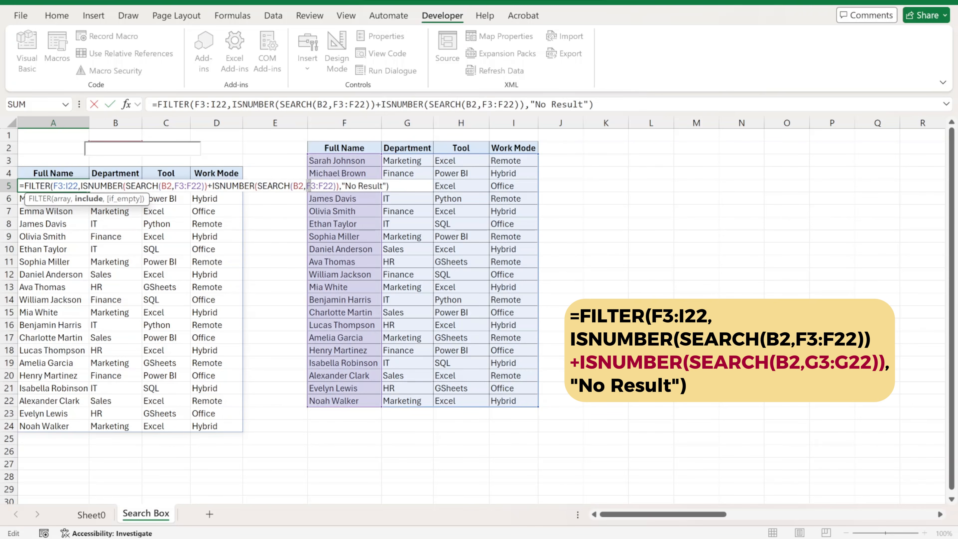
pyautogui.moveTo(306, 186); pyautogui.dragTo(334, 185)
pyautogui.press('BackSpace')
pyautogui.click(409, 161)
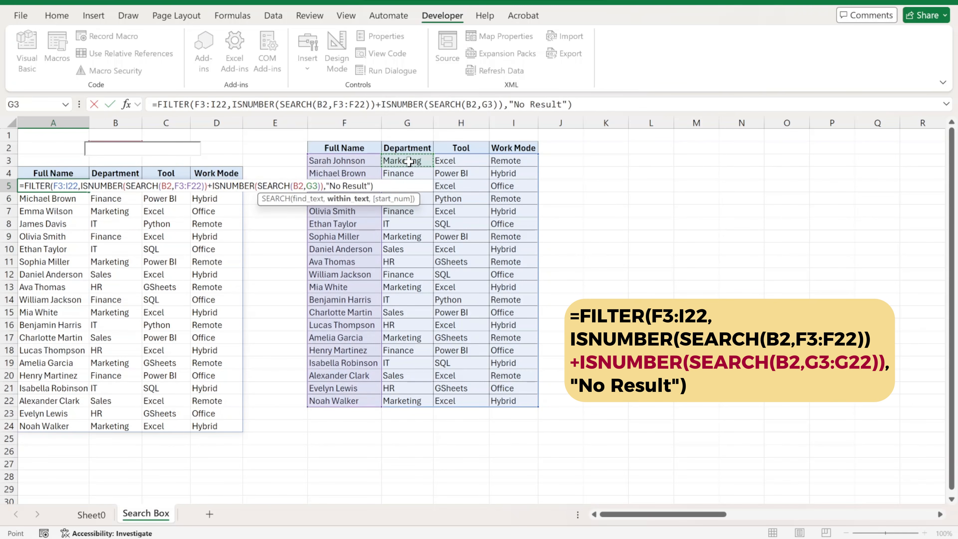
pyautogui.moveTo(409, 161); pyautogui.dragTo(402, 401)
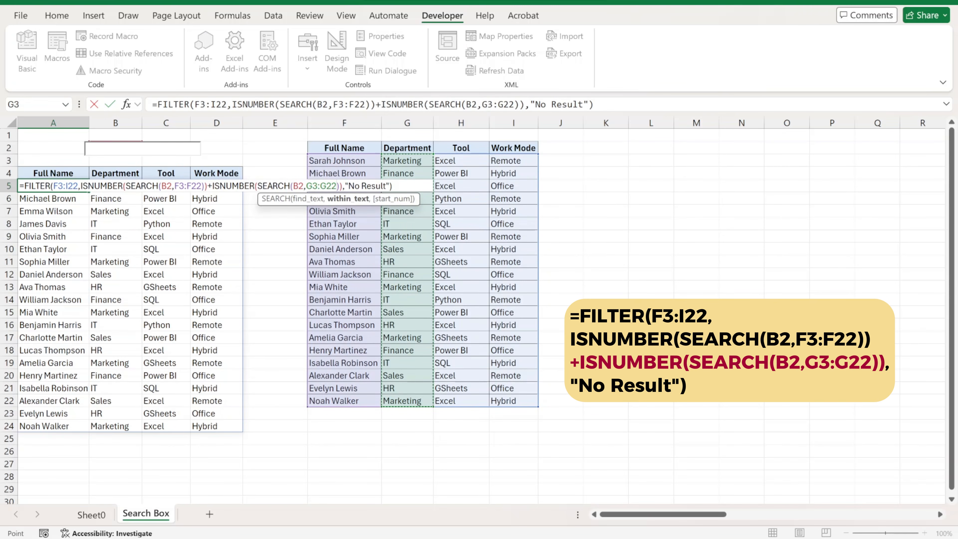
pyautogui.press('Return')
# - Test the department search by entering "marke" in the search box, and clear it
pyautogui.click(132, 149)
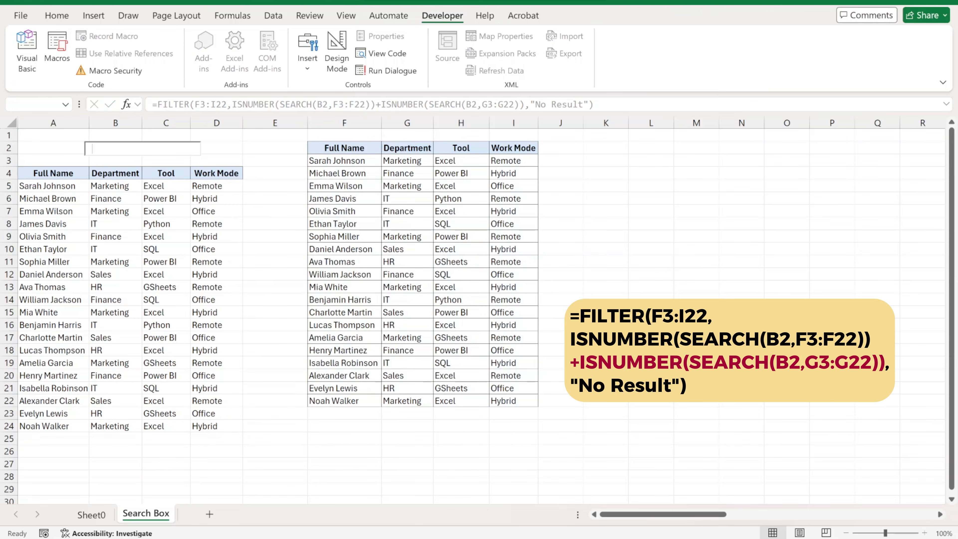
pyautogui.write('marke')
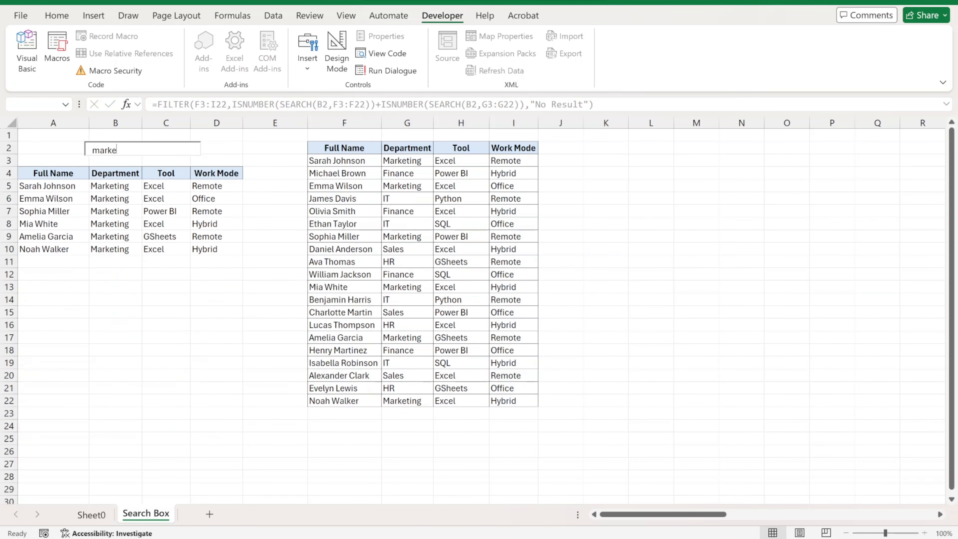
pyautogui.press('BackSpace')
pyautogui.press('BackSpace')
pyautogui.press('BackSpace')
pyautogui.press('BackSpace')
pyautogui.press('BackSpace')
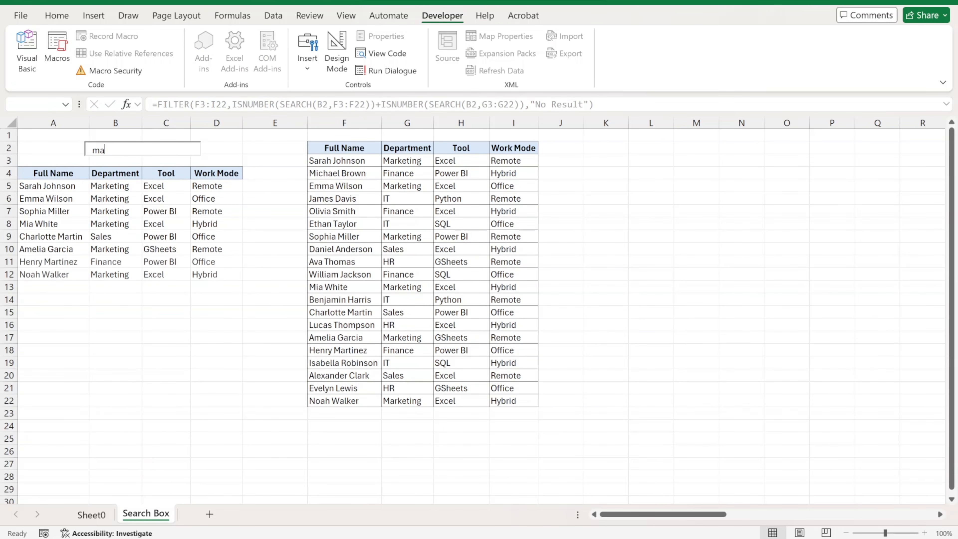
# - Search for a first name starting with "mic" and for the department "it", and empty the search box
pyautogui.write('mic')
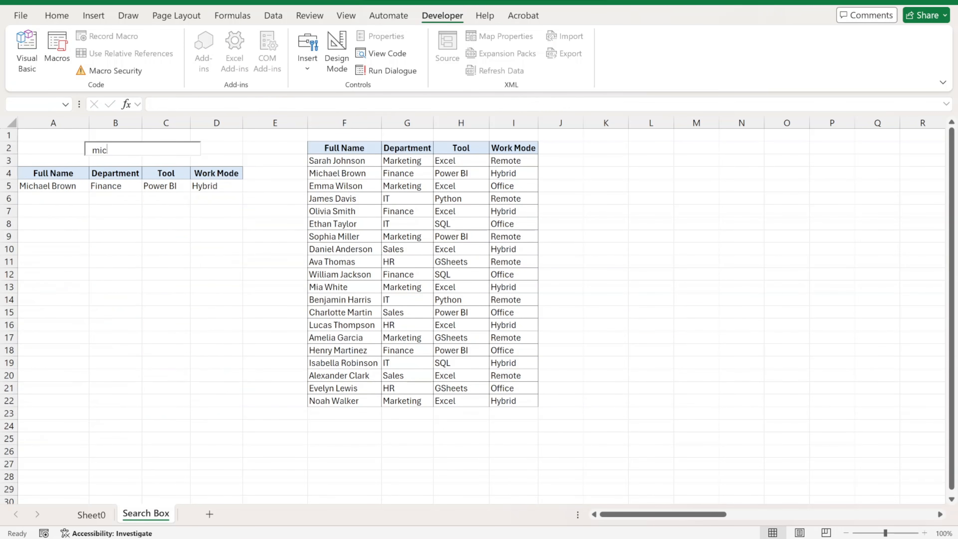
pyautogui.press('BackSpace')
pyautogui.press('BackSpace')
pyautogui.press('BackSpace')
pyautogui.write('it')
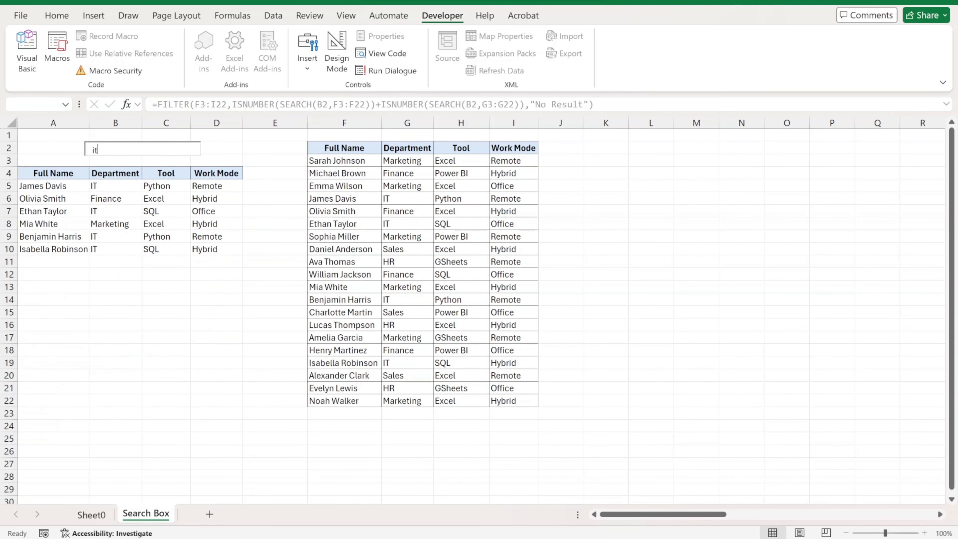
pyautogui.press('BackSpace')
pyautogui.press('BackSpace')
# - Draw a rounded-corner rectangle about 3.2" wide and 0.34" high over the search box, above the results table
pyautogui.click(53, 148)
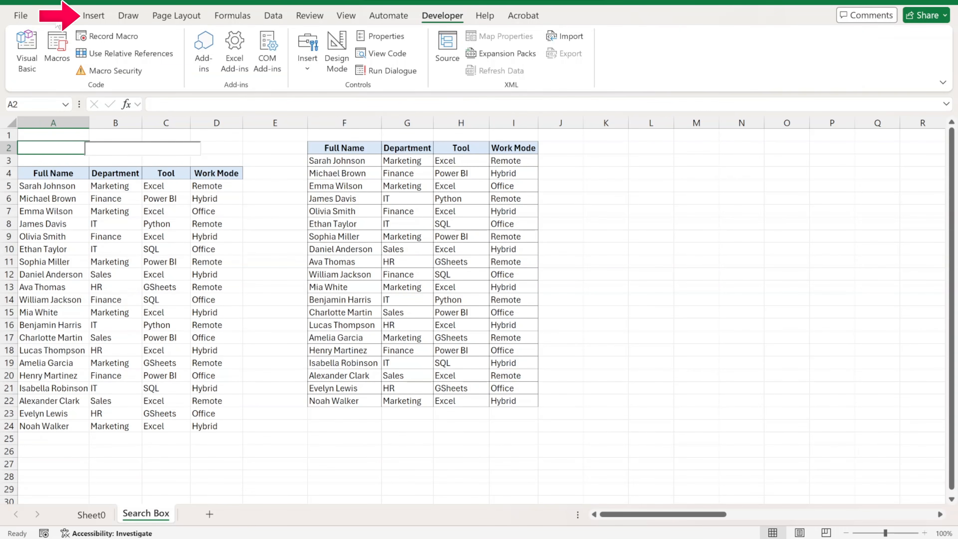
pyautogui.click(93, 15)
pyautogui.click(201, 53)
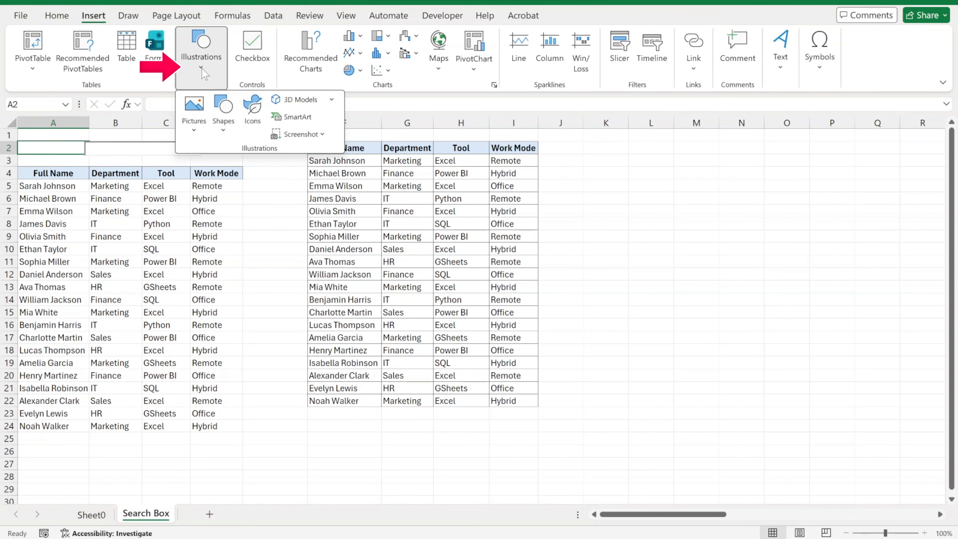
pyautogui.click(224, 132)
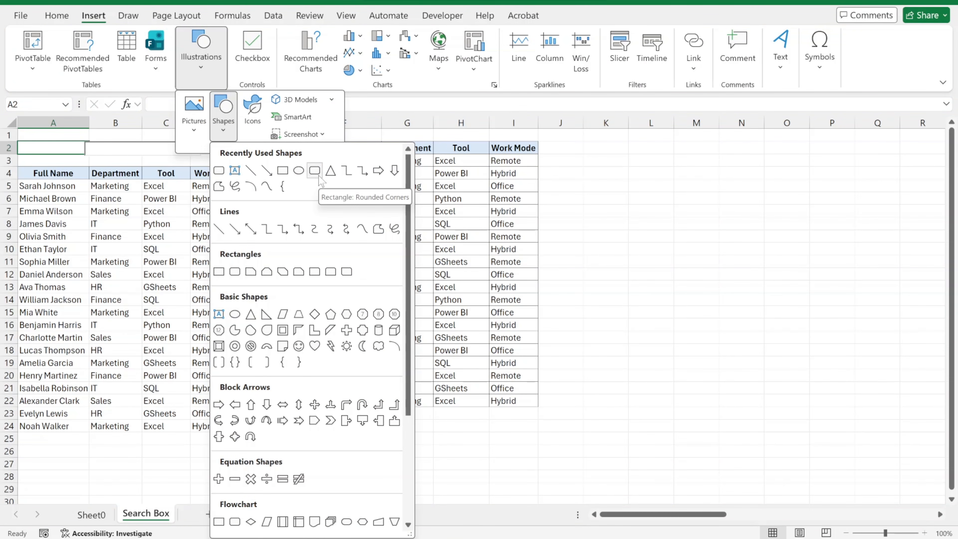
pyautogui.click(315, 171)
pyautogui.moveTo(27, 137); pyautogui.dragTo(231, 159)
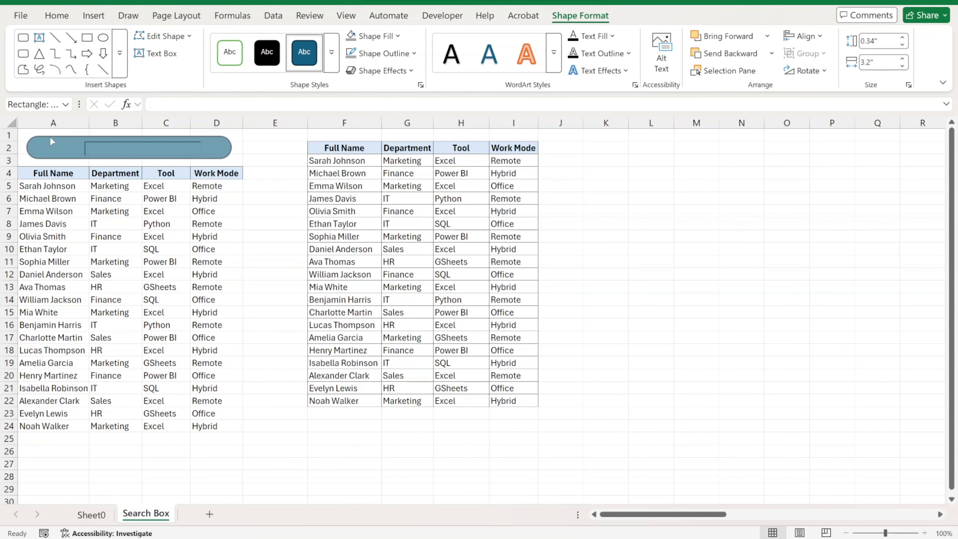
pyautogui.moveTo(50, 136); pyautogui.dragTo(50, 136)
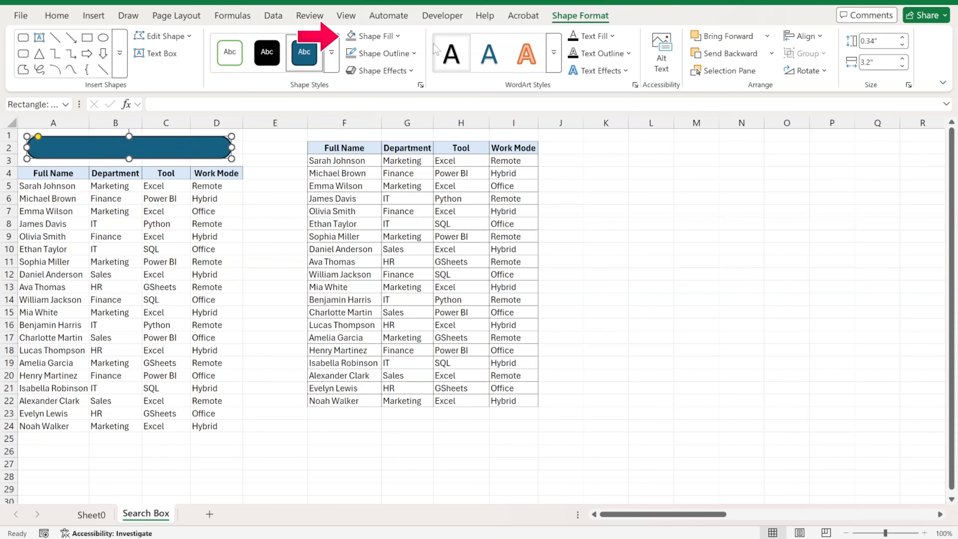
# - Change the rounded rectangle's fill to a gradient fill
pyautogui.click(375, 36)
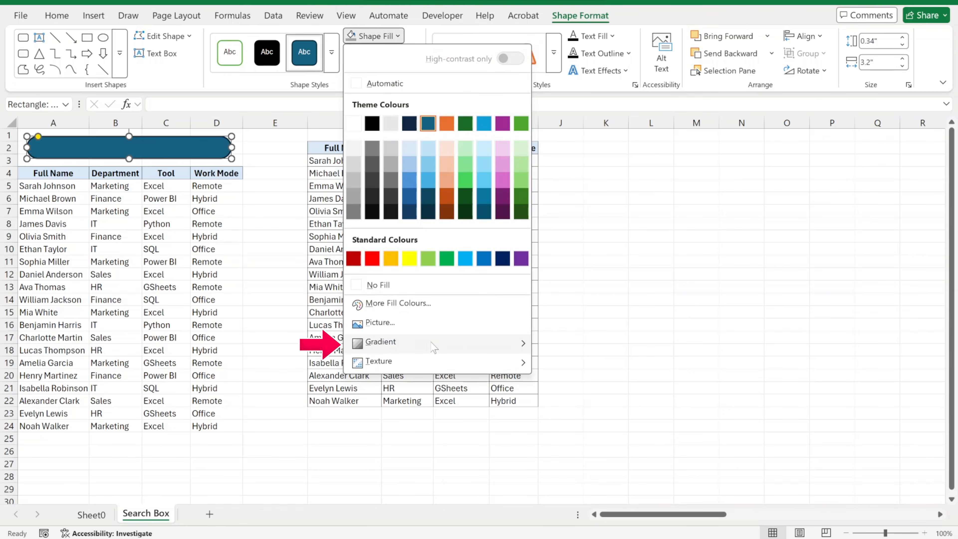
pyautogui.moveTo(433, 348)
pyautogui.click(570, 520)
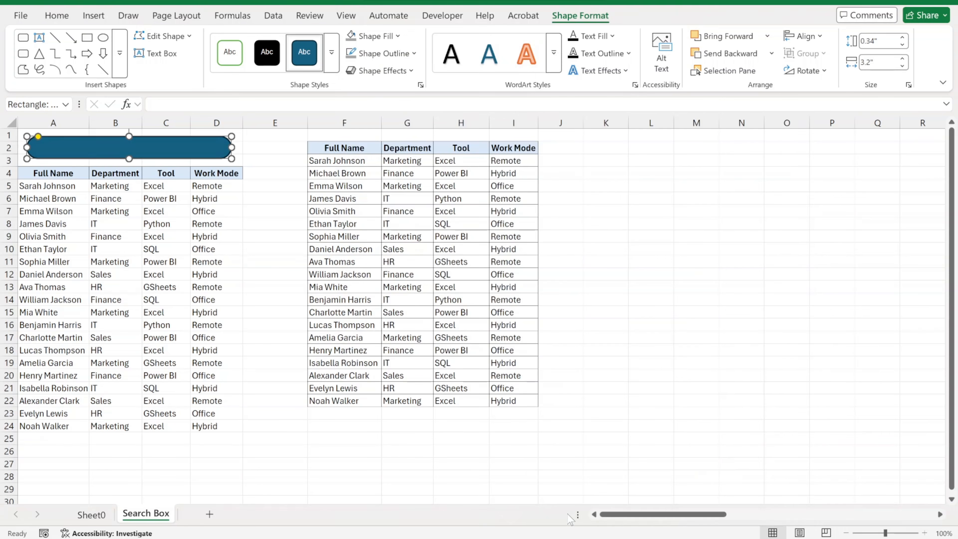
pyautogui.click(793, 268)
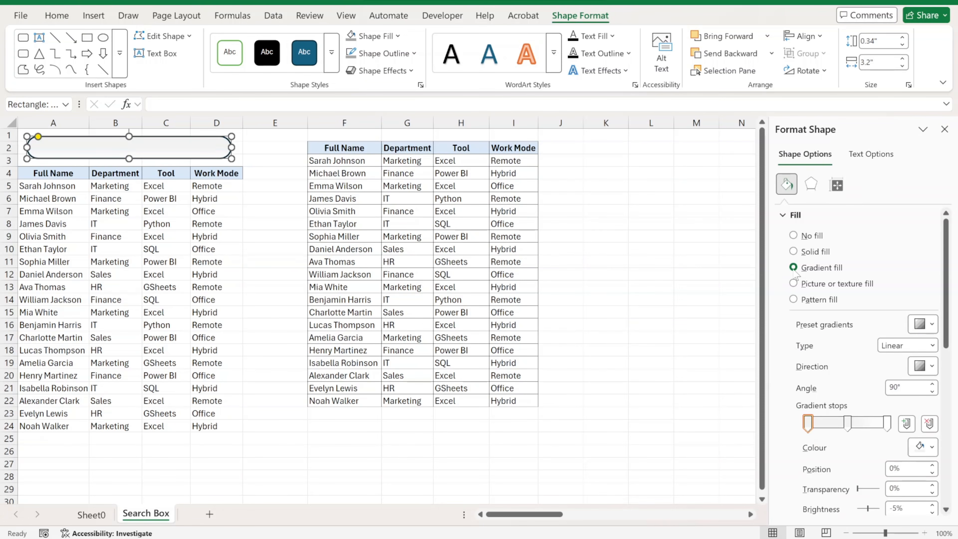
pyautogui.scroll(-2, 805, 309)
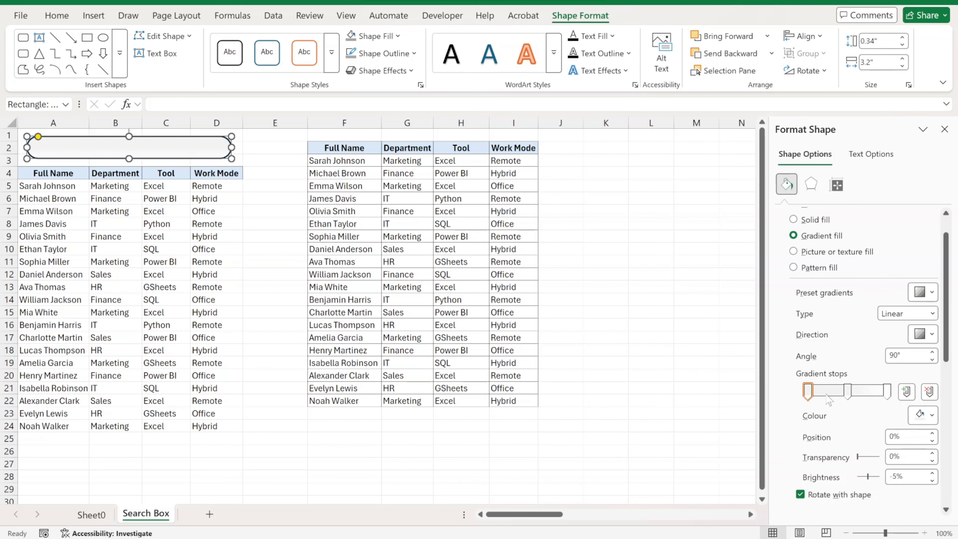
# - Set the rectangle's three gradient stops to white and very light grey, with the 0% stop at -5% brightness
pyautogui.click(887, 392)
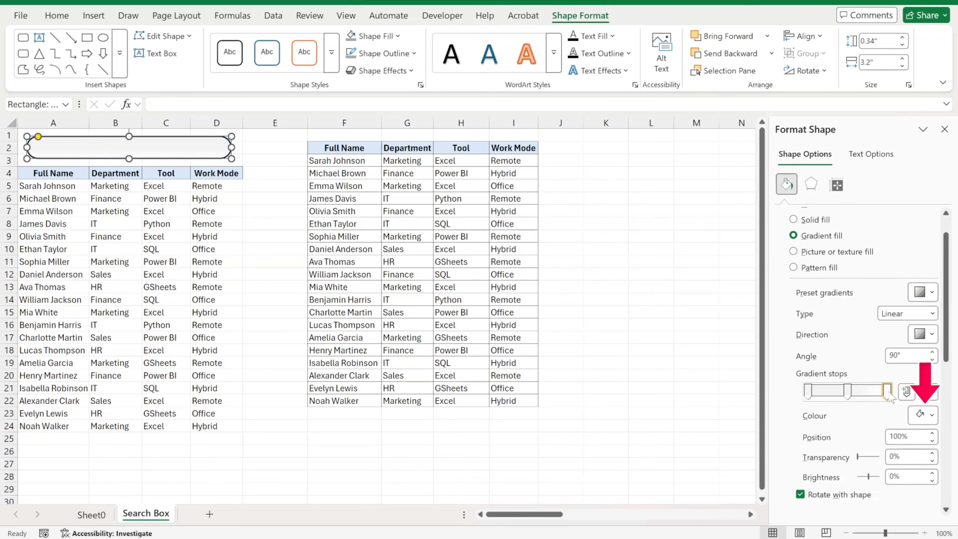
pyautogui.click(923, 414)
pyautogui.press('Escape')
pyautogui.click(848, 392)
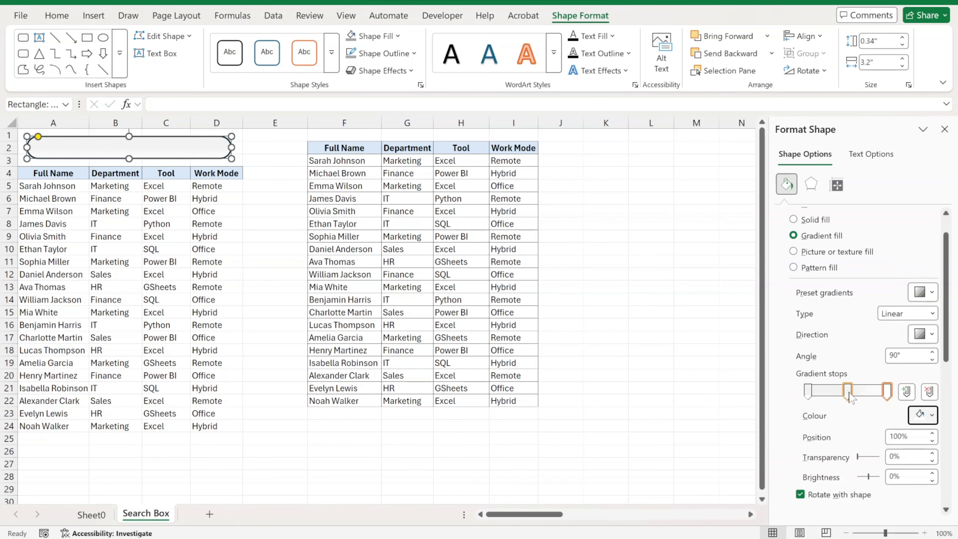
pyautogui.click(848, 392)
pyautogui.click(924, 414)
pyautogui.click(779, 263)
pyautogui.click(807, 391)
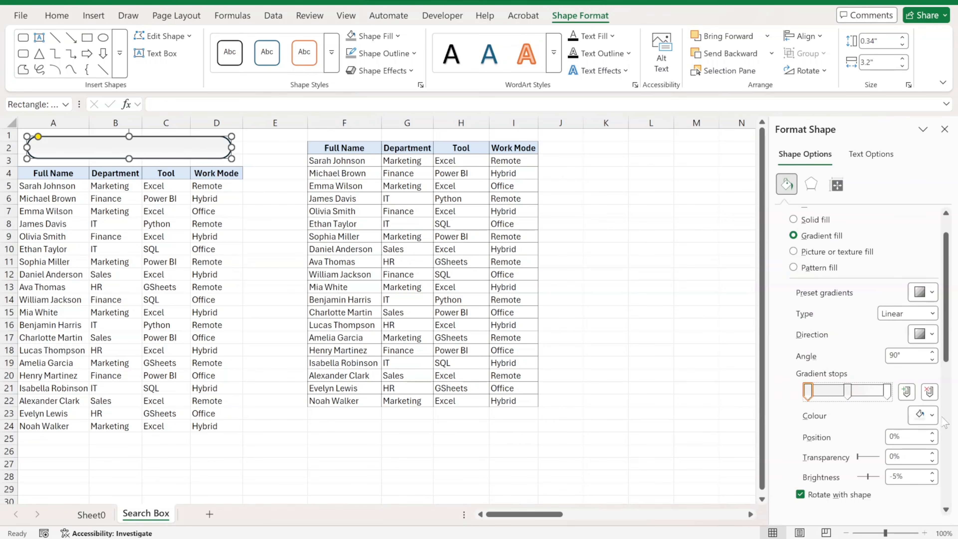
pyautogui.click(924, 414)
pyautogui.click(777, 266)
# - Reduce the rounded rectangle's outline width to 0.5 pt
pyautogui.scroll(-3, 841, 416)
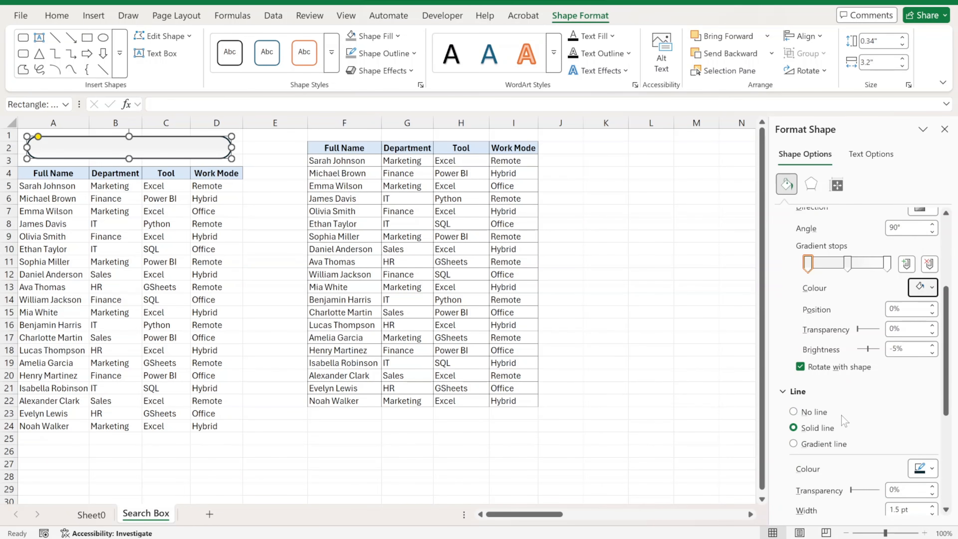
pyautogui.scroll(-3, 840, 415)
pyautogui.click(931, 414)
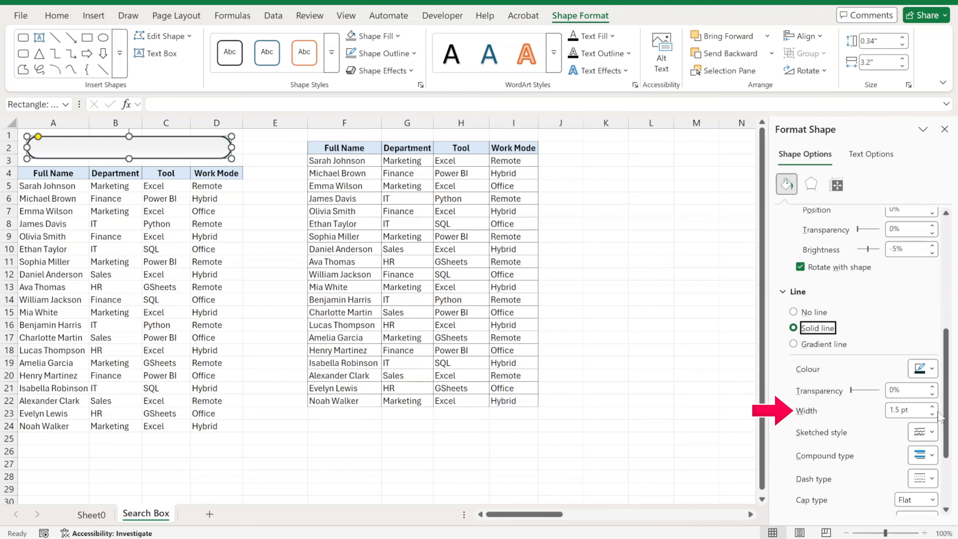
pyautogui.click(932, 414)
pyautogui.click(932, 414)
pyautogui.click(931, 414)
pyautogui.click(292, 148)
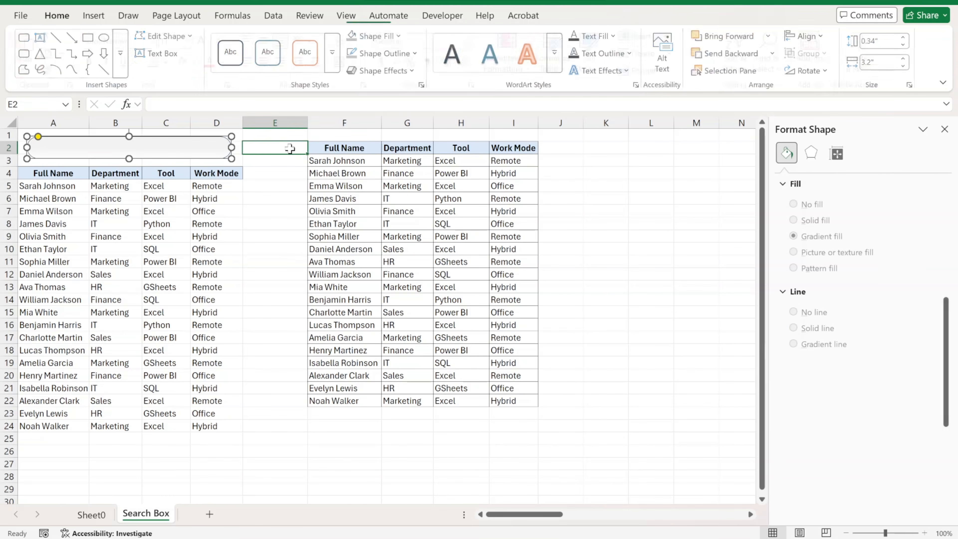
# - Change the rounded rectangle's outline to a very light colour that blends with the sheet
pyautogui.click(223, 148)
pyautogui.scroll(-6, 810, 409)
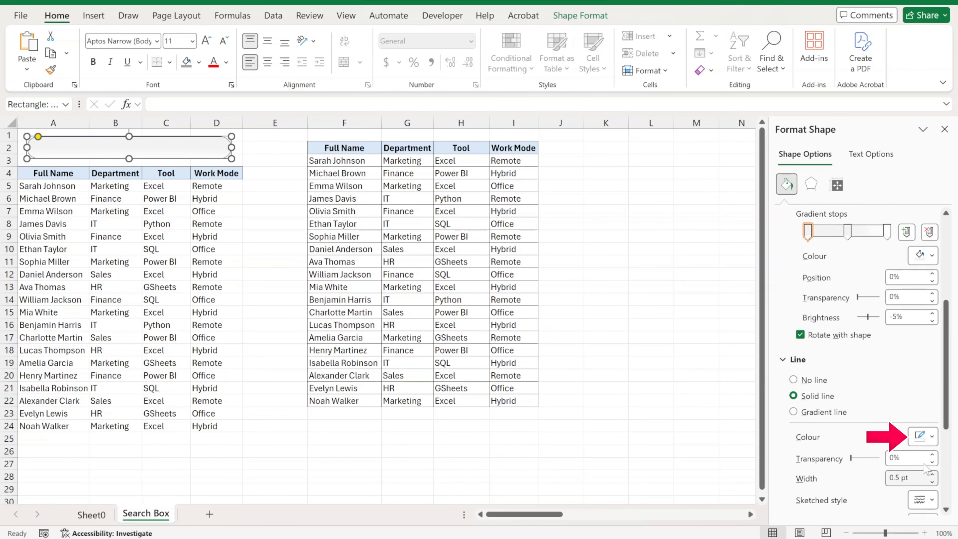
pyautogui.click(923, 437)
pyautogui.click(779, 304)
pyautogui.click(260, 185)
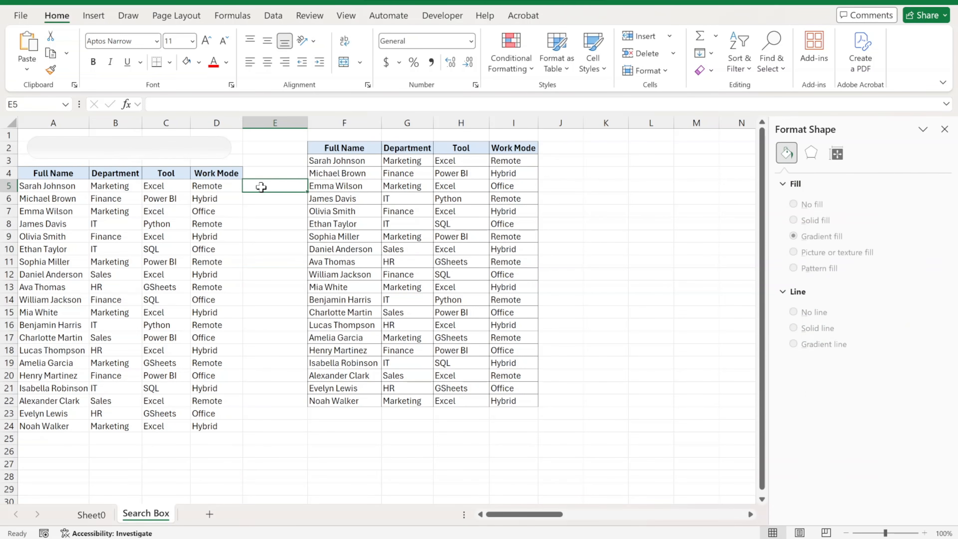
# - Close the shape formatting settings and send the rounded rectangle backward behind the text box
pyautogui.click(151, 153)
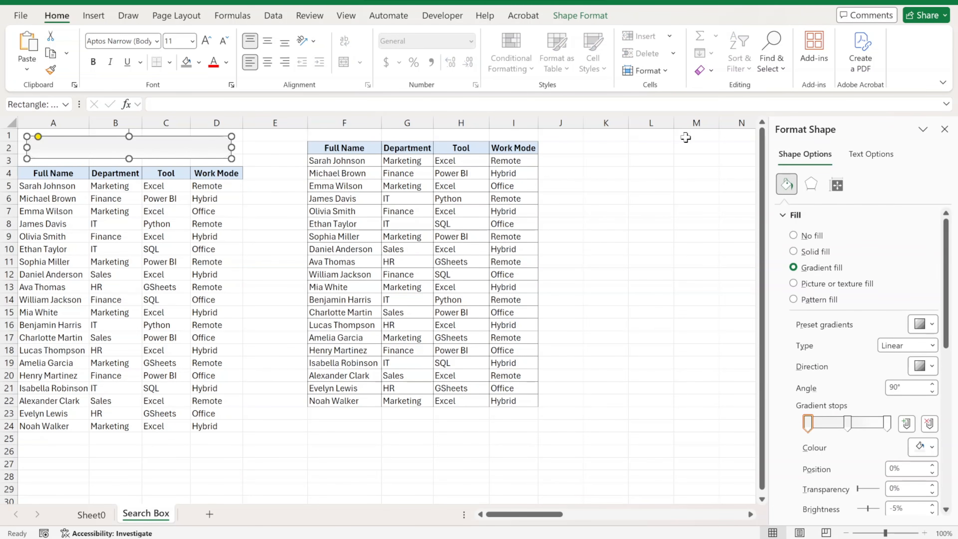
pyautogui.click(943, 129)
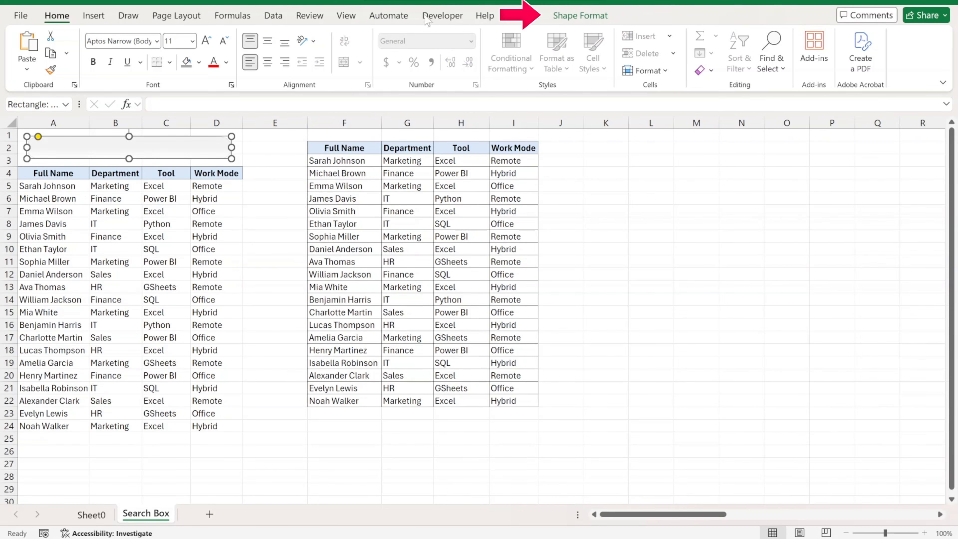
pyautogui.click(579, 15)
pyautogui.click(726, 56)
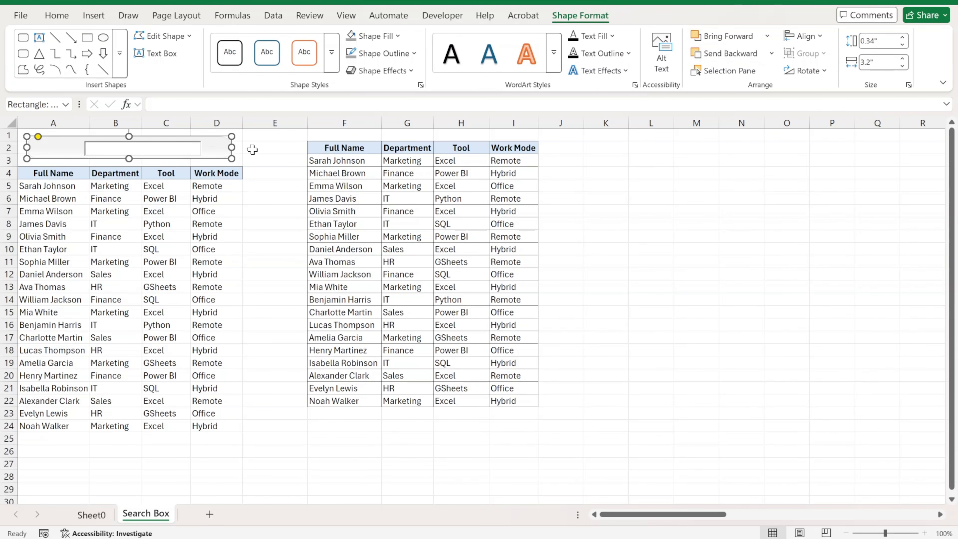
pyautogui.click(272, 145)
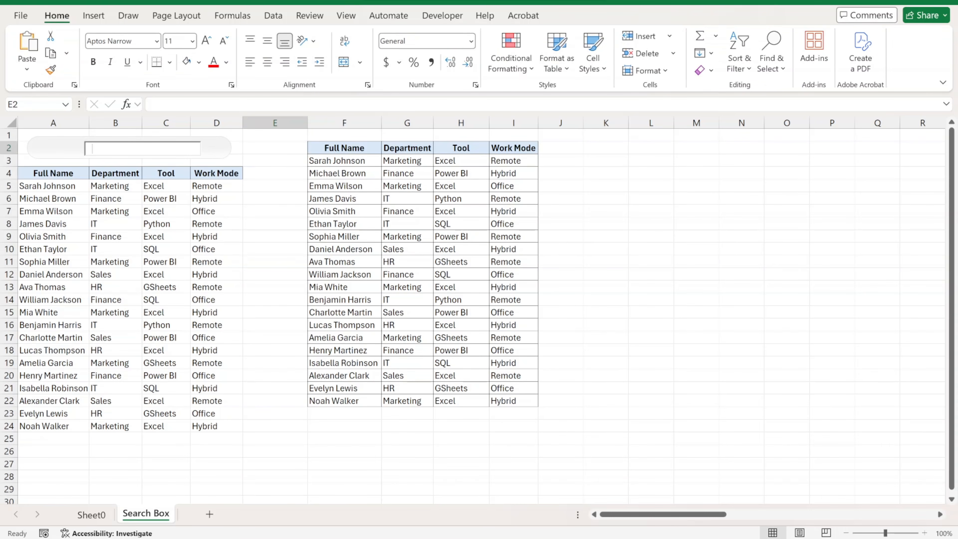
# - In Design Mode, resize and reposition the text box to span the rounded rectangle, leaving space at its right end, and exit Design Mode
pyautogui.click(442, 15)
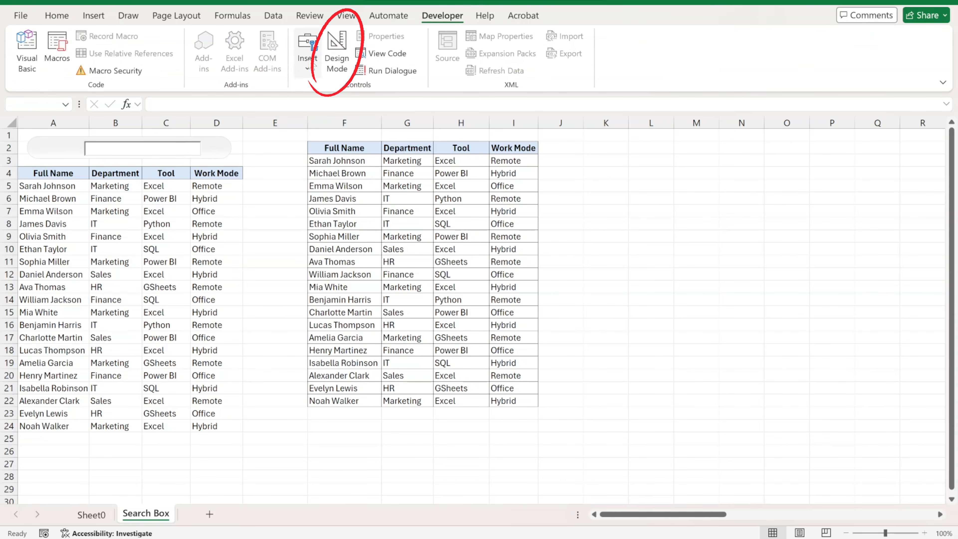
pyautogui.click(336, 53)
pyautogui.moveTo(176, 147); pyautogui.dragTo(196, 154)
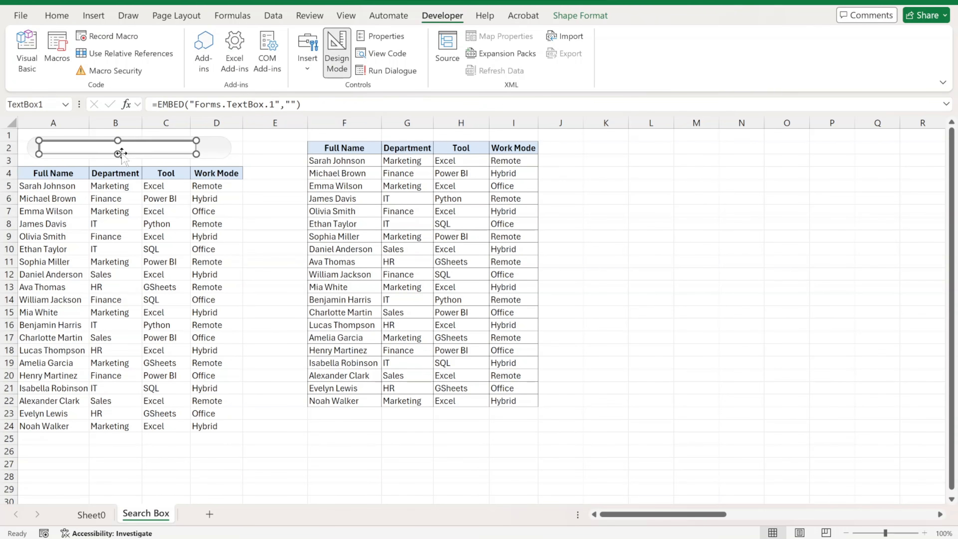
pyautogui.moveTo(118, 153); pyautogui.dragTo(115, 154)
pyautogui.click(337, 52)
pyautogui.click(274, 170)
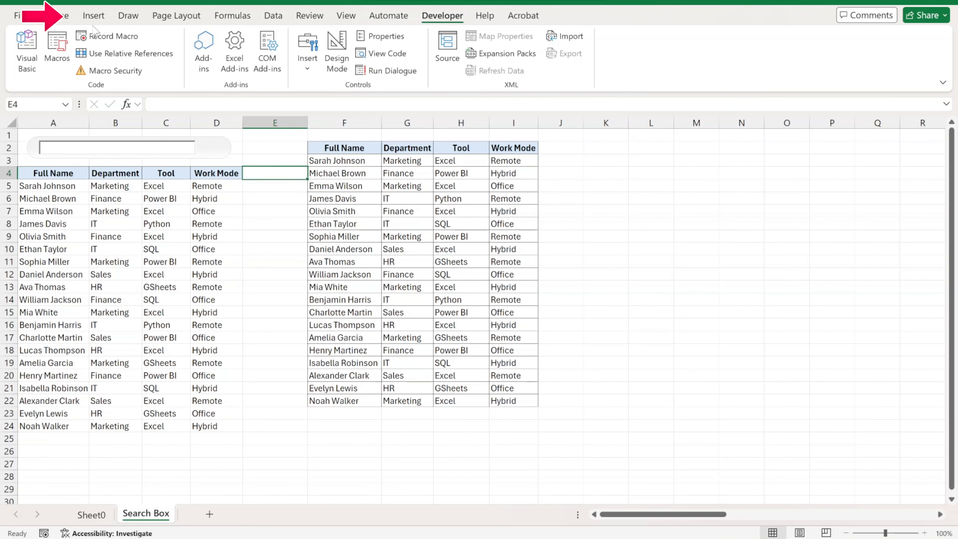
# - Search the stock icons for "search" and insert the plain magnifying glass icon with the thick dark handle
pyautogui.click(93, 16)
pyautogui.click(201, 47)
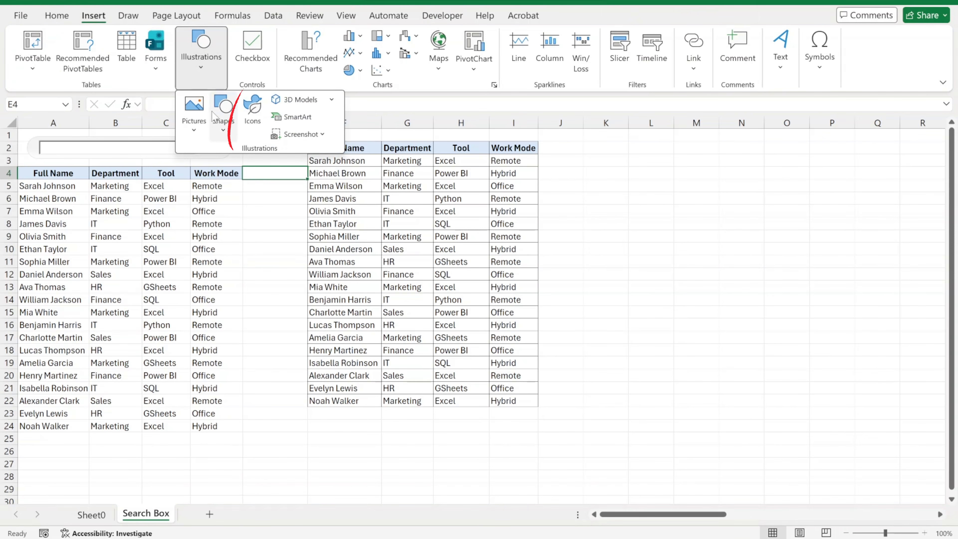
pyautogui.click(250, 115)
pyautogui.write('search')
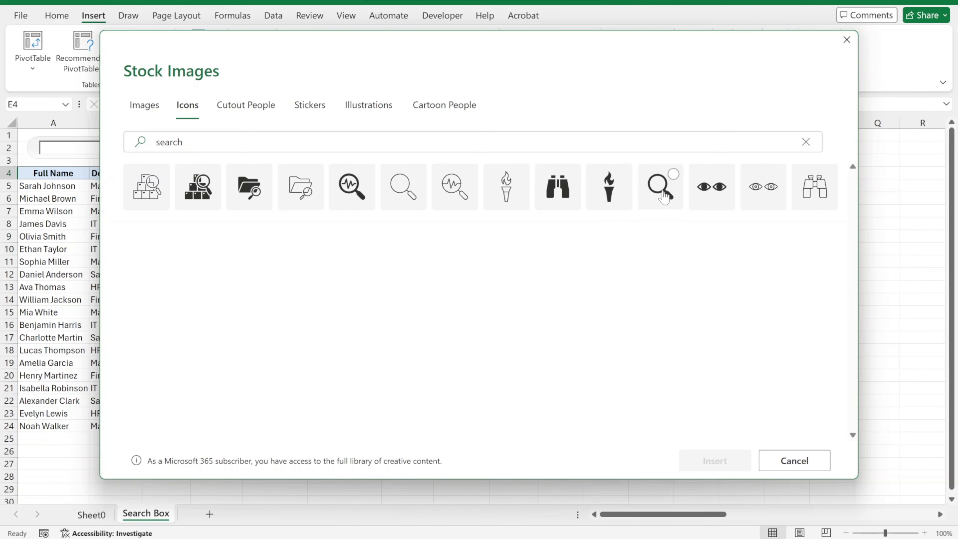
pyautogui.click(664, 198)
pyautogui.click(701, 457)
# - Shrink the magnifying glass icon to 0.36" by 0.36" and place it inside the right end of the rounded rectangle
pyautogui.moveTo(275, 198); pyautogui.dragTo(225, 164)
pyautogui.moveTo(256, 197); pyautogui.dragTo(225, 164)
pyautogui.moveTo(193, 132); pyautogui.dragTo(223, 160)
pyautogui.click(264, 160)
# - Fill the magnifying glass icon with a medium grey theme colour and fine-tune its position beside the text box
pyautogui.click(564, 14)
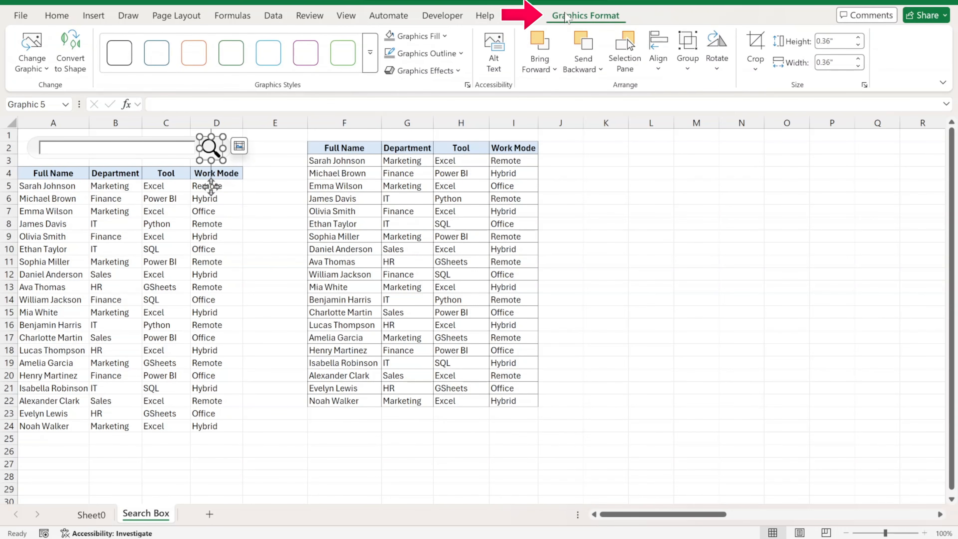
pyautogui.click(445, 37)
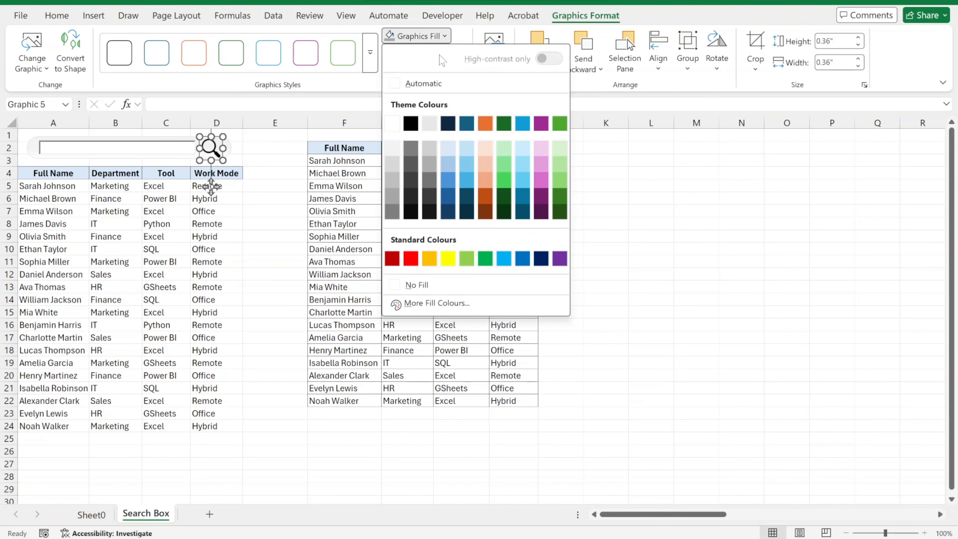
pyautogui.click(394, 197)
pyautogui.click(261, 174)
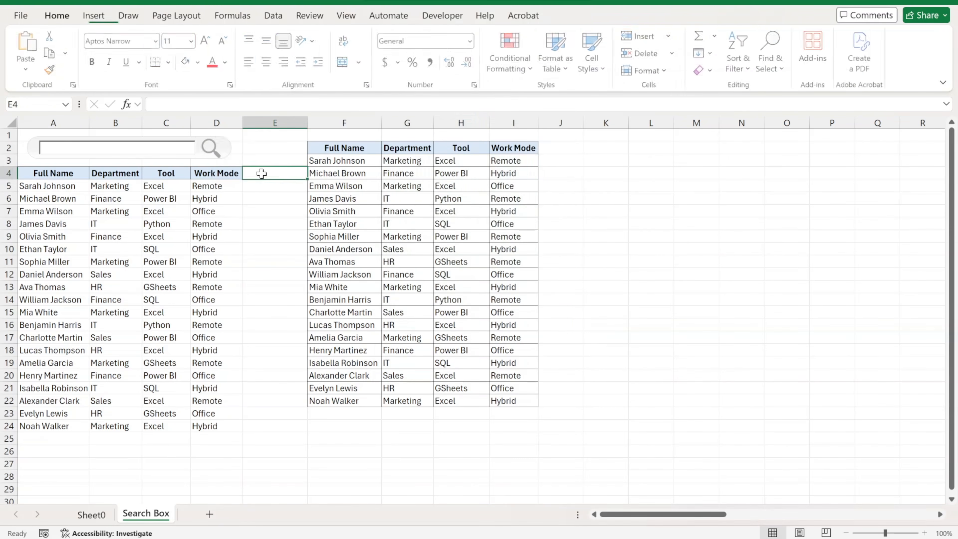
pyautogui.moveTo(213, 152); pyautogui.dragTo(214, 151)
pyautogui.click(258, 190)
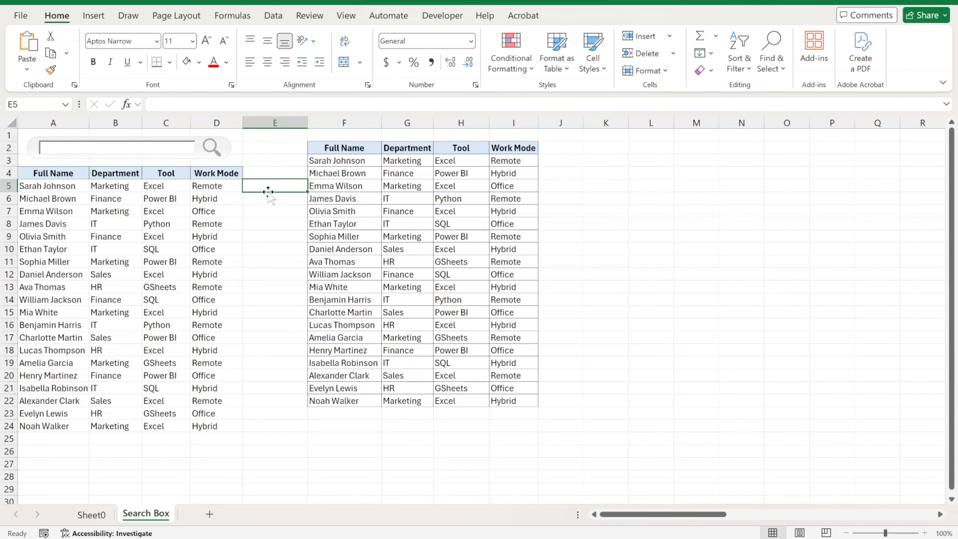
# - Hide the sheet's gridlines and make the rounded rectangle behind the text box slightly taller
pyautogui.click(346, 15)
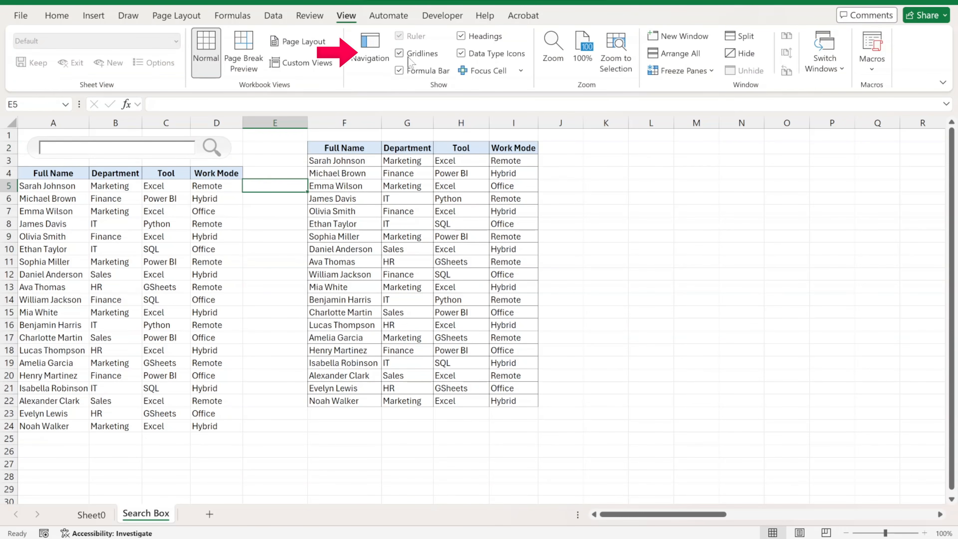
pyautogui.click(596, 237)
pyautogui.click(128, 135)
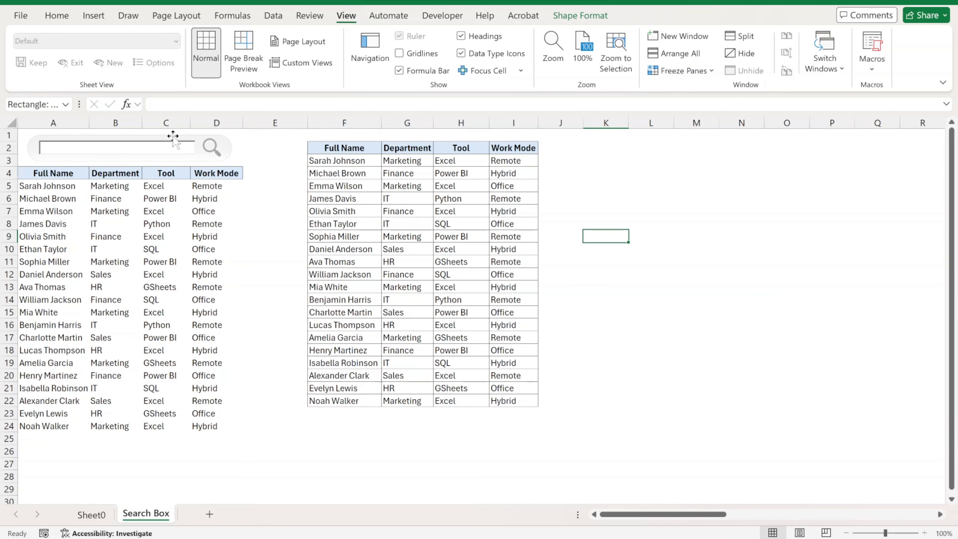
pyautogui.click(285, 258)
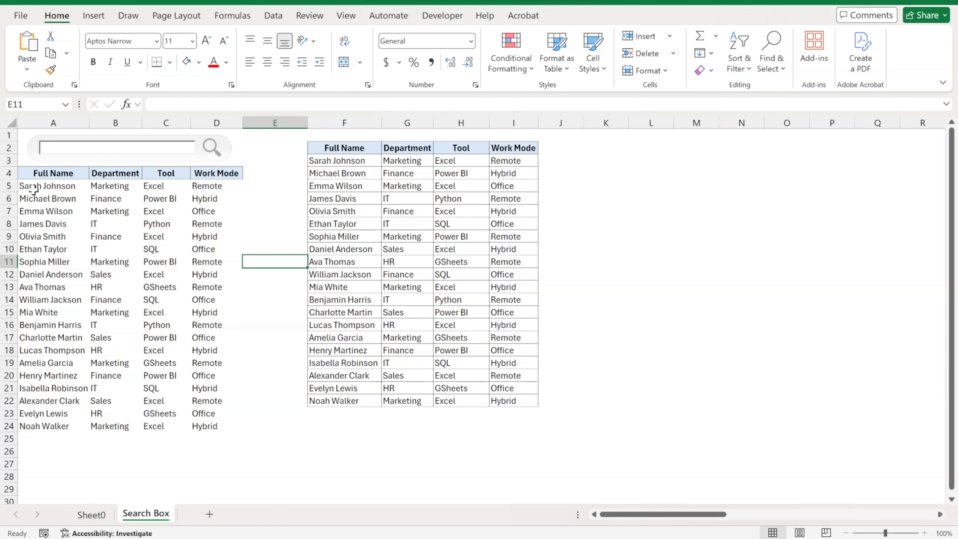
# - Create a conditional formatting rule on A5:D24 for cells with specific text containing =$B$2
pyautogui.moveTo(33, 190); pyautogui.dragTo(214, 425)
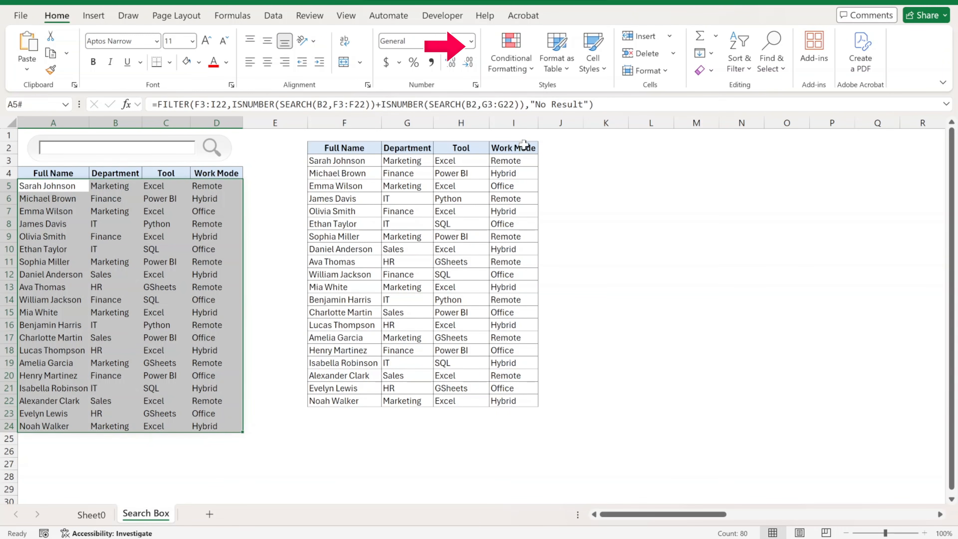
pyautogui.click(511, 57)
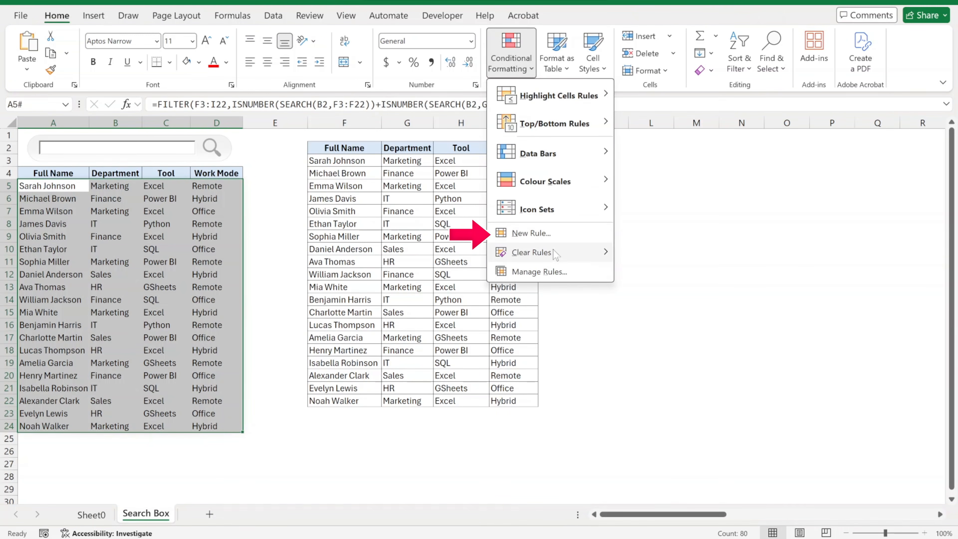
pyautogui.click(548, 235)
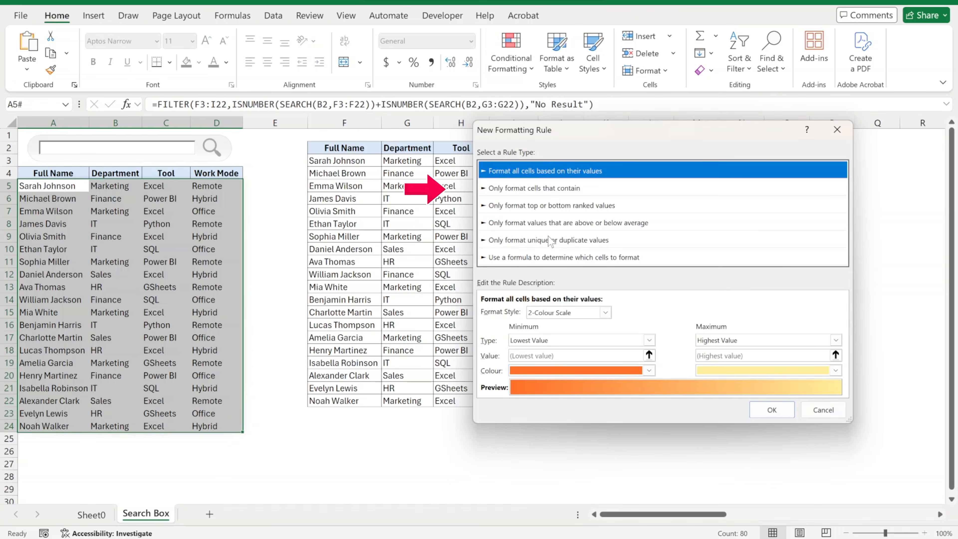
pyautogui.click(527, 191)
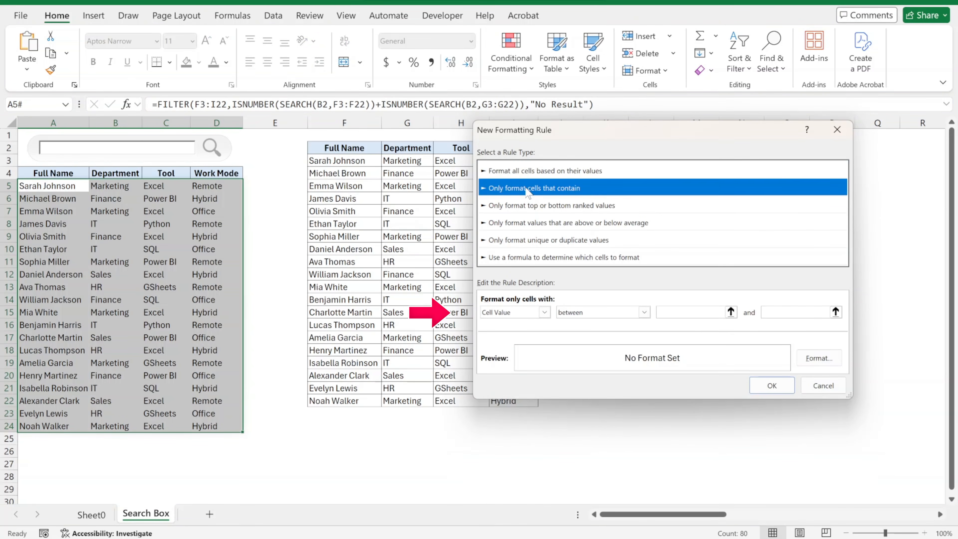
pyautogui.click(543, 312)
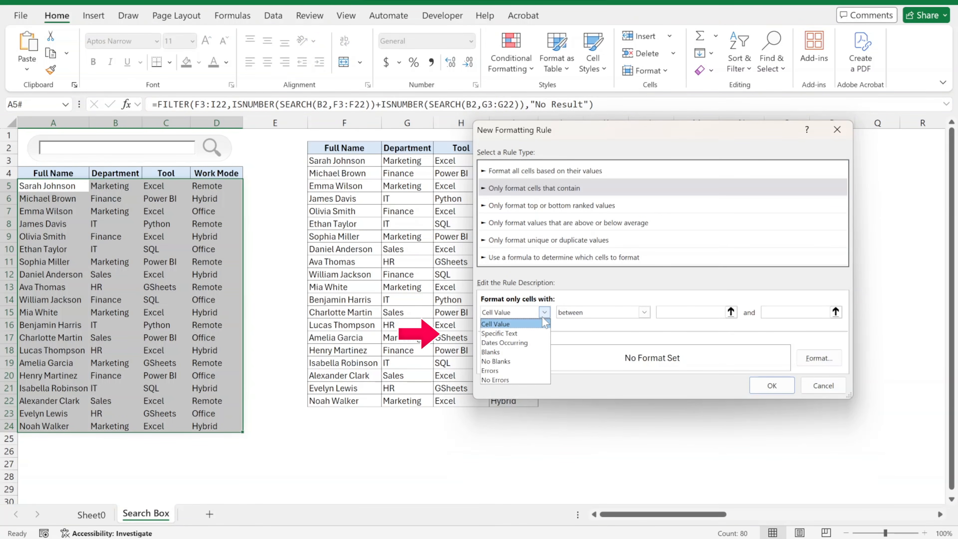
pyautogui.click(533, 333)
pyautogui.click(823, 312)
pyautogui.write('=$B')
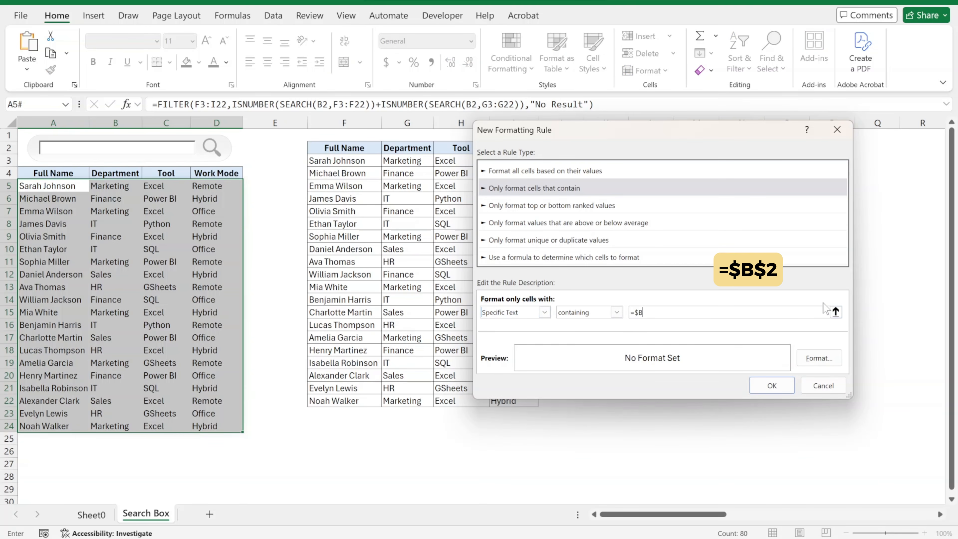
pyautogui.write('$2')
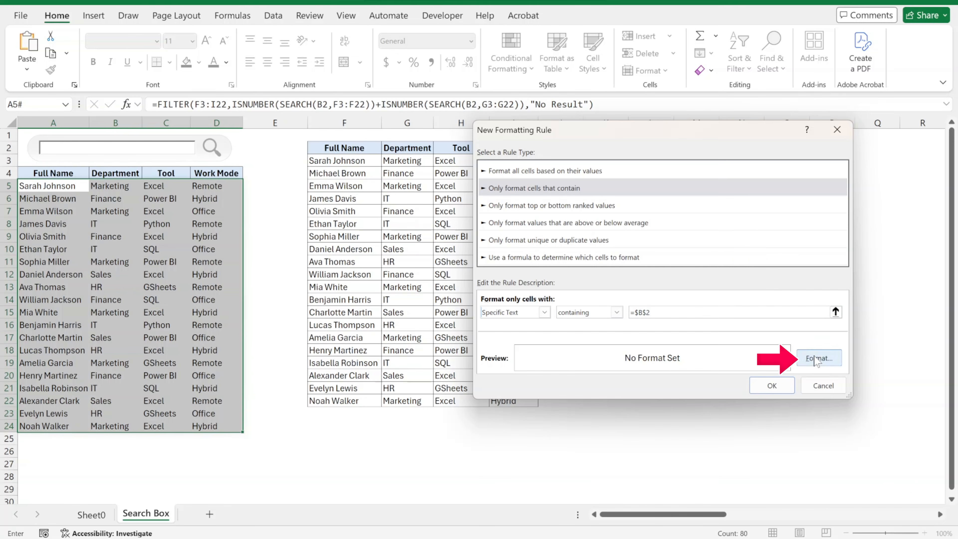
# - Give the rule's matching cells a light green background fill and apply the rule
pyautogui.click(818, 357)
pyautogui.click(625, 148)
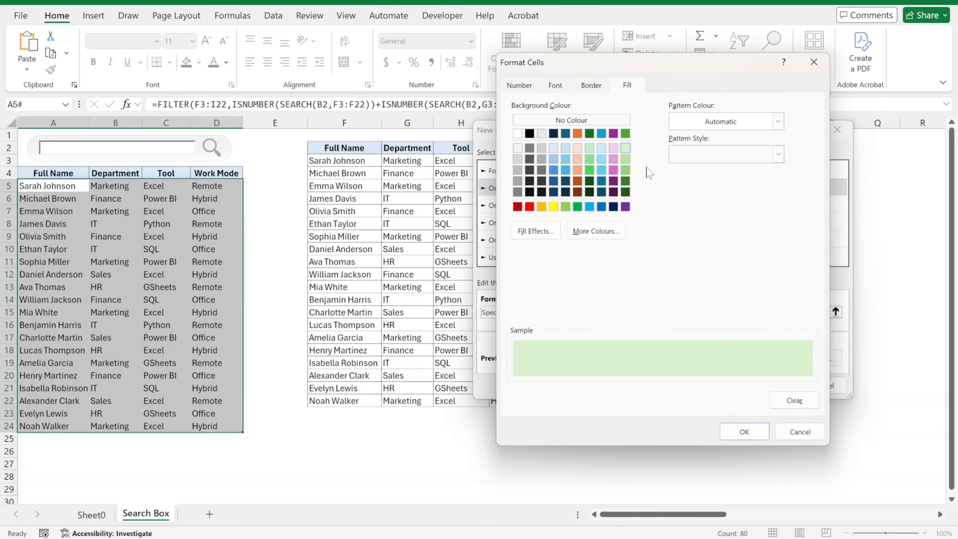
pyautogui.click(743, 431)
pyautogui.click(763, 387)
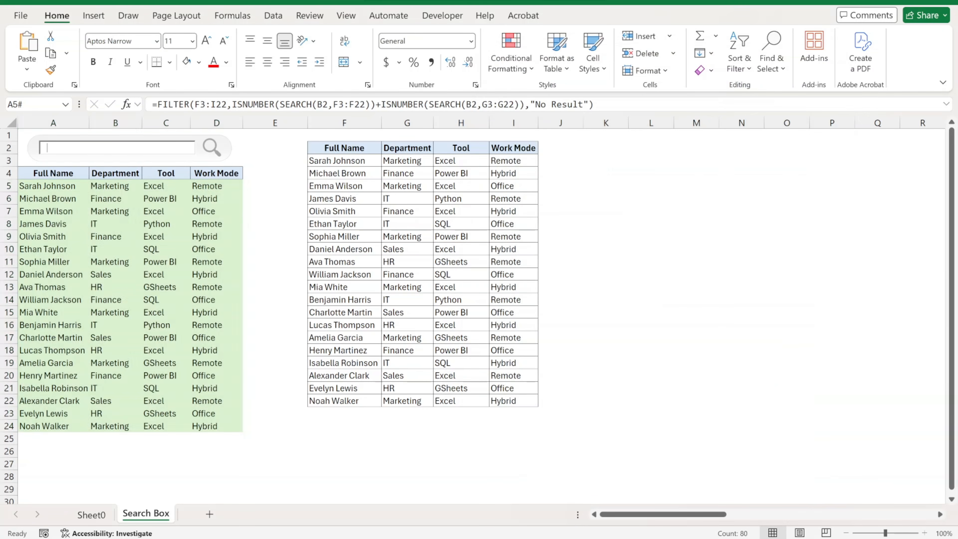
# - Test the highlighting by searching for "sar" in the text box, and clear the search text
pyautogui.write('r')
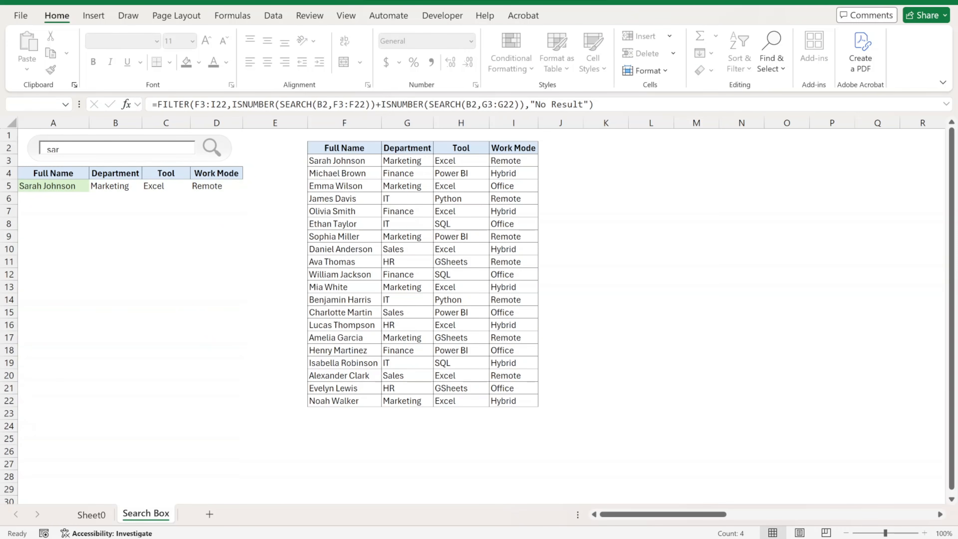
pyautogui.press('BackSpace')
pyautogui.press('BackSpace')
pyautogui.press('BackSpace')
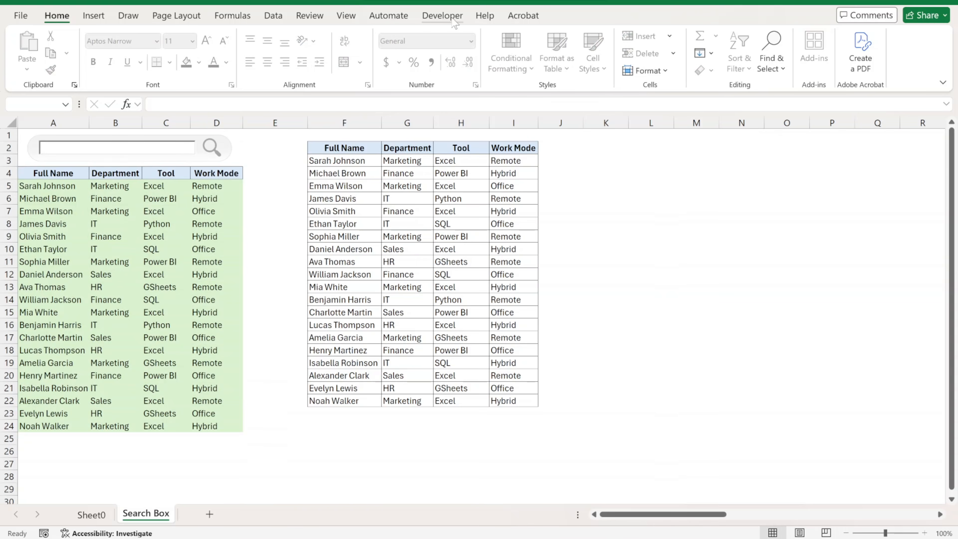
# - In Design Mode, extend the text box's bottom edge slightly so typed text fits, and exit Design Mode
pyautogui.click(442, 15)
pyautogui.click(336, 53)
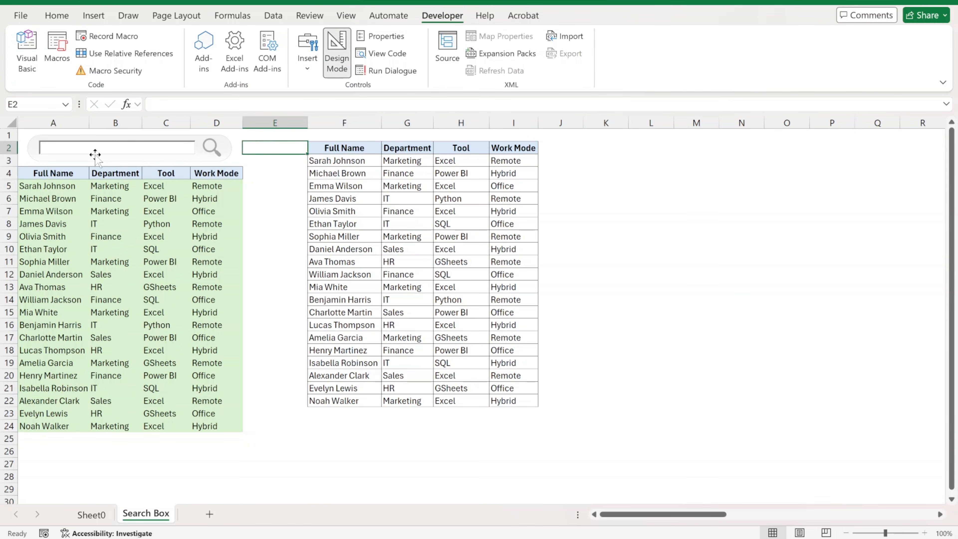
pyautogui.click(103, 150)
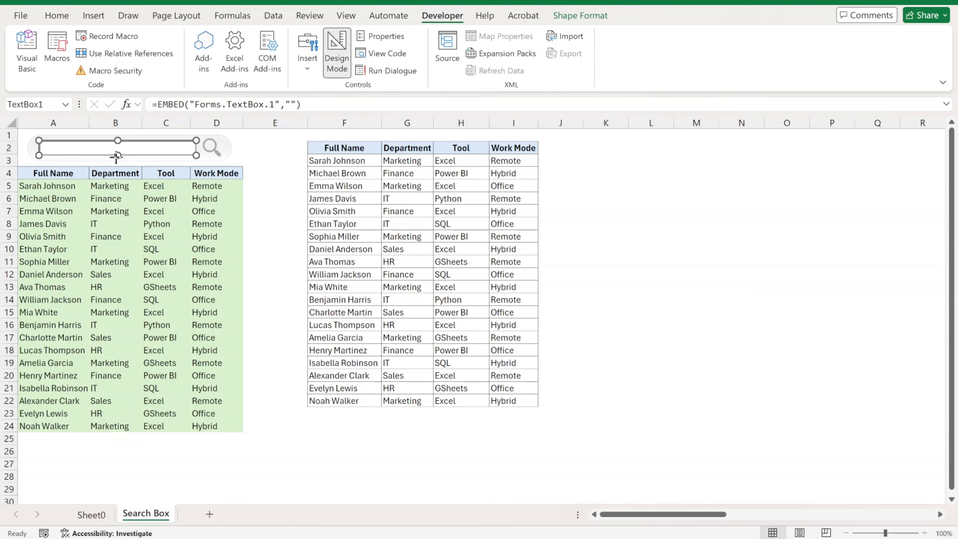
pyautogui.moveTo(117, 155); pyautogui.dragTo(117, 157)
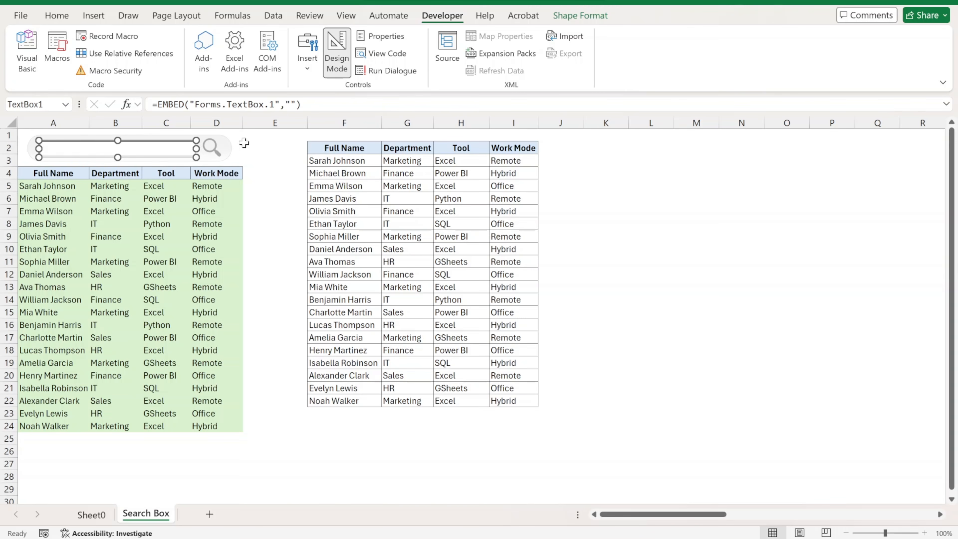
pyautogui.click(334, 74)
# - Test the resized search box by searching for "mar", and clear the search text
pyautogui.click(113, 149)
pyautogui.write('mar')
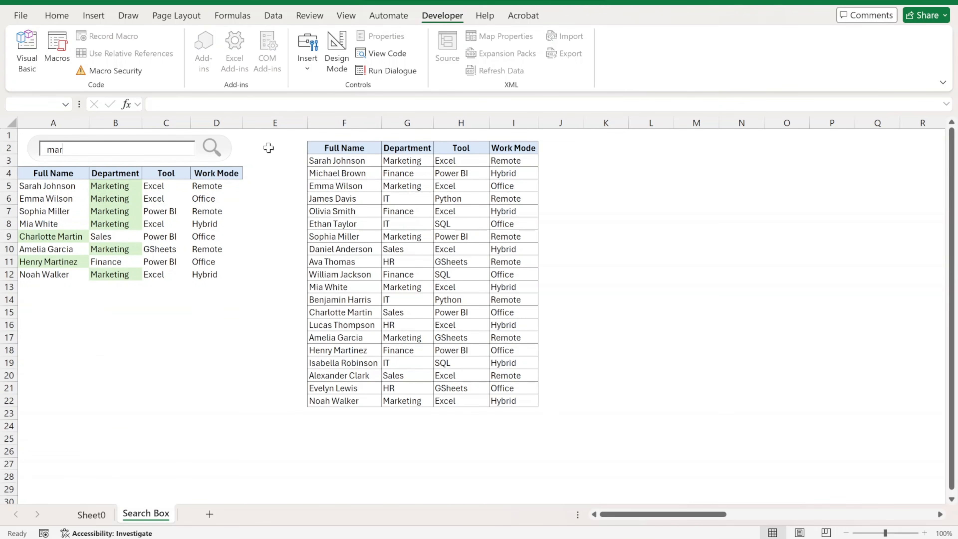
pyautogui.press('BackSpace')
pyautogui.press('BackSpace')
pyautogui.press('BackSpace')
# - Nudge the rounded rectangle down slightly behind the text box and deselect it
pyautogui.click(229, 147)
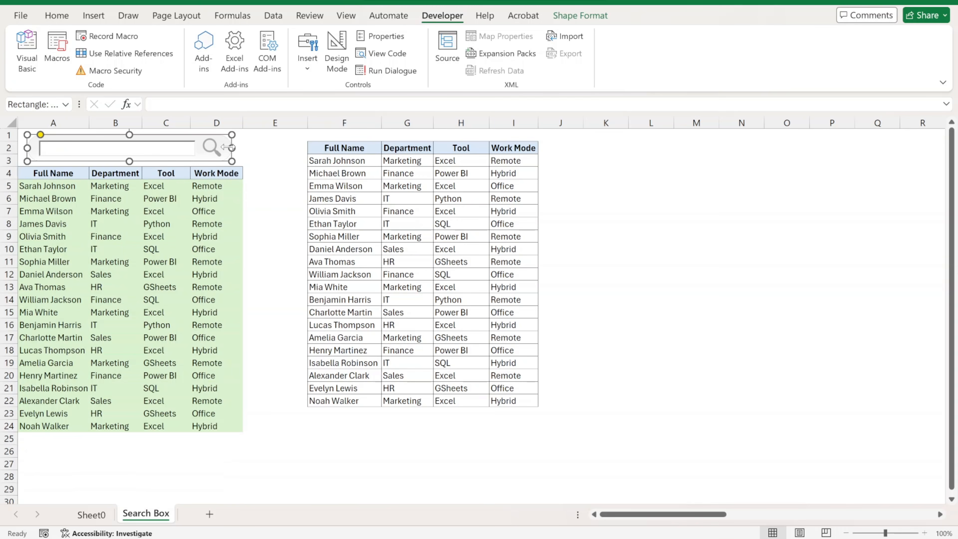
pyautogui.press('Down')
pyautogui.click(273, 172)
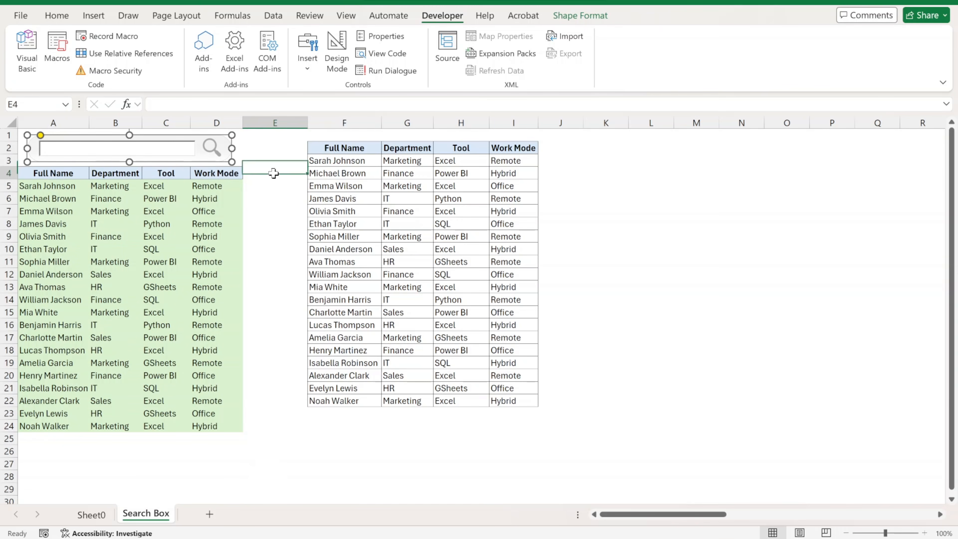
# - Wrap the FILTER formula in cell A5 in IF(B2="","",…) so an empty search returns blank
pyautogui.doubleClick(60, 186)
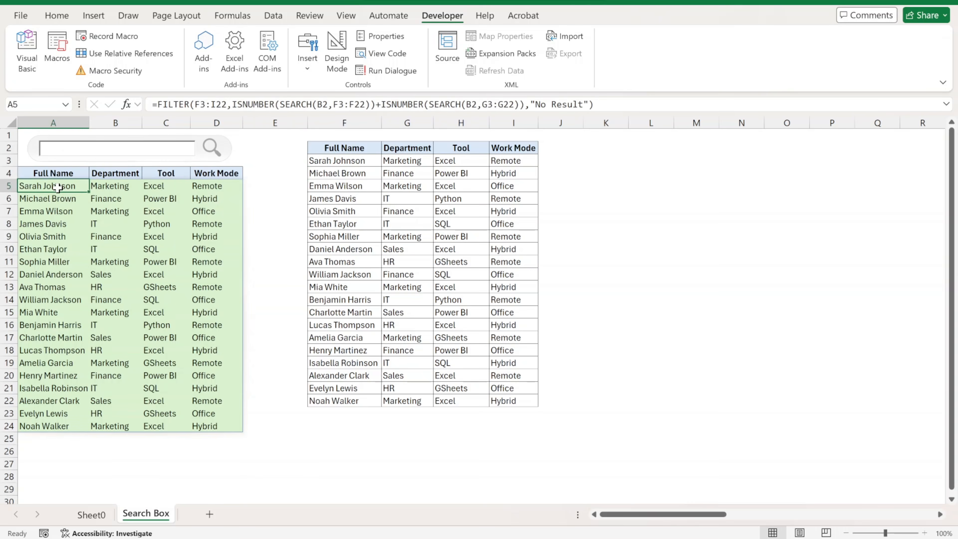
pyautogui.click(25, 186)
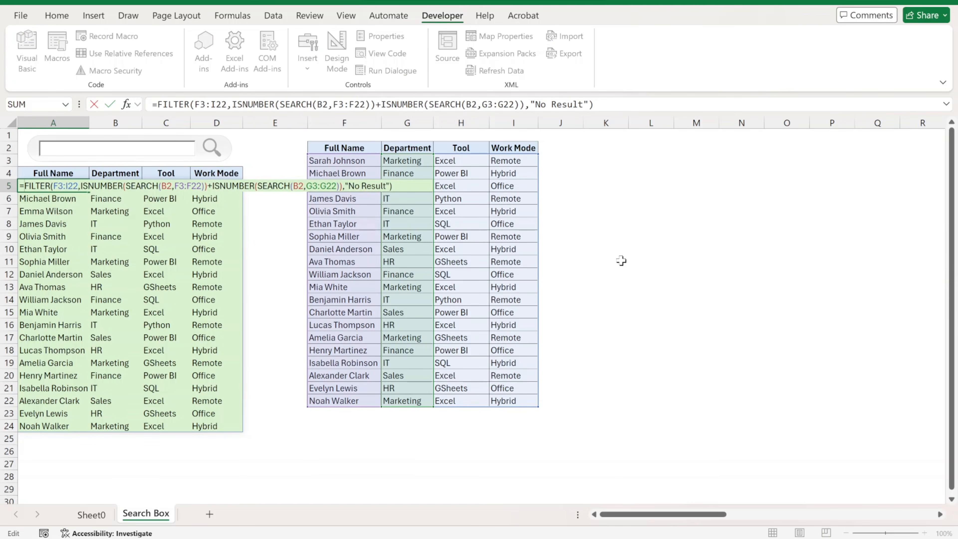
pyautogui.write('IF')
pyautogui.write('(B2')
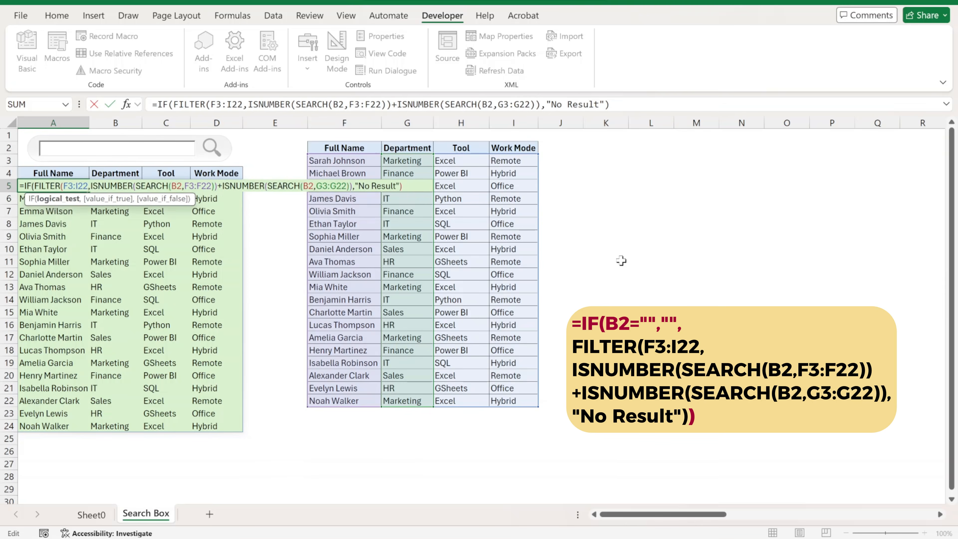
pyautogui.write('="","')
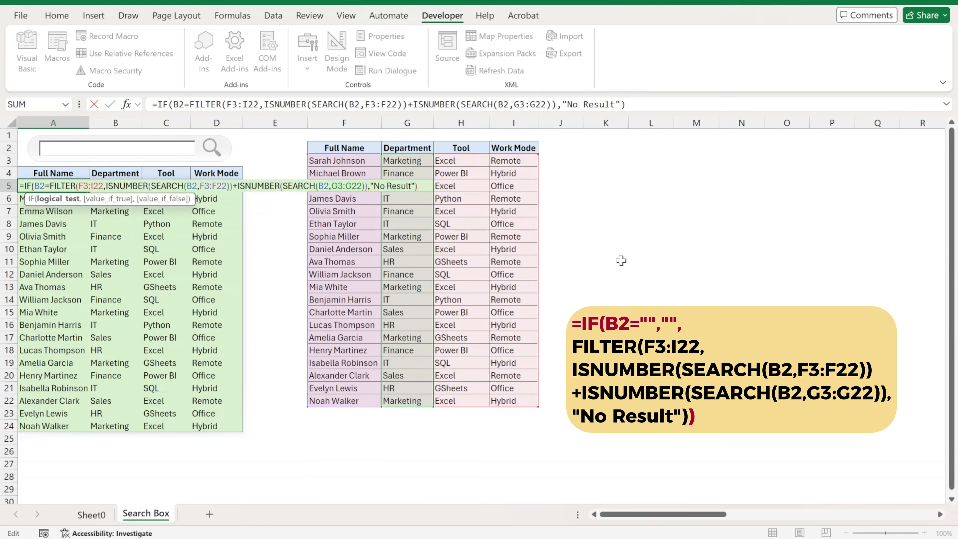
pyautogui.write('",')
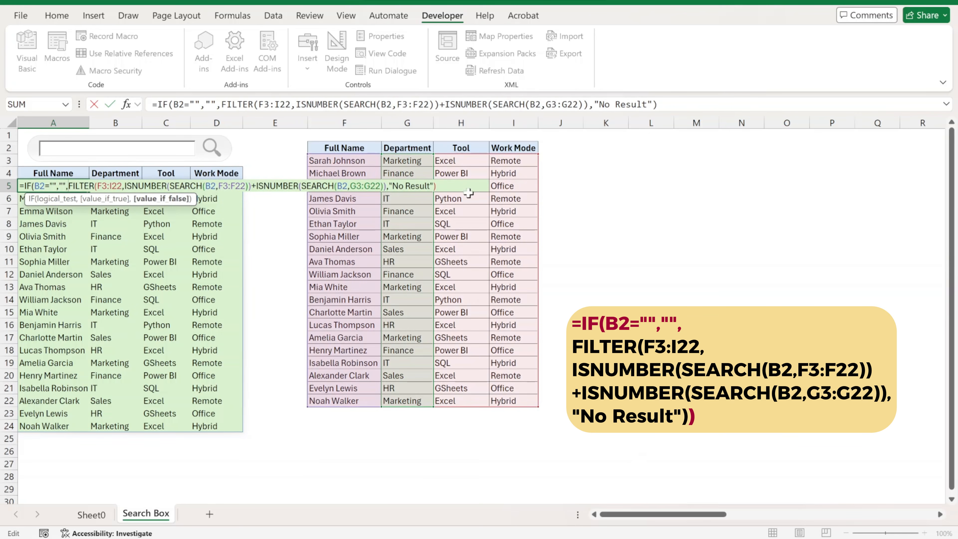
pyautogui.write(')')
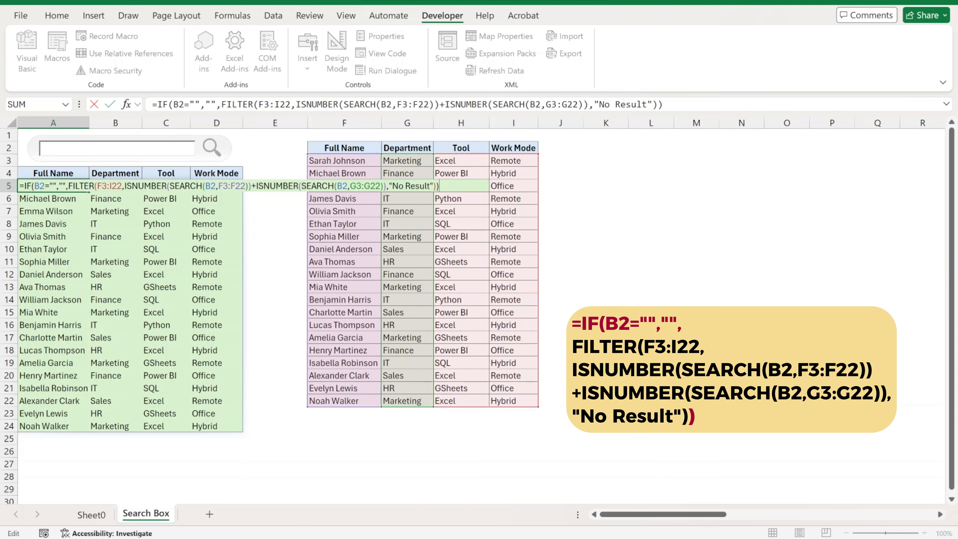
pyautogui.press('Return')
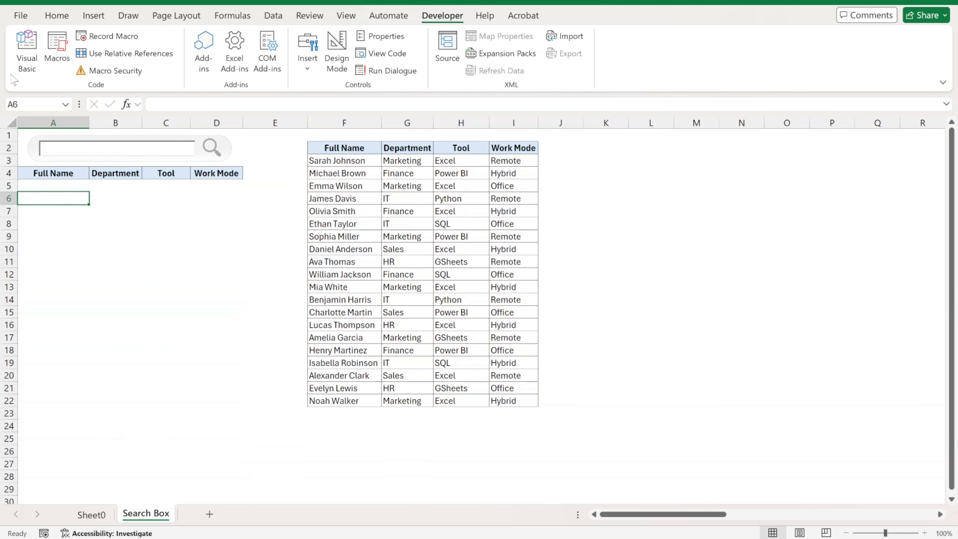
# - Test the blank-when-empty formula by searching for "sar" in the text box, and clear the search text
pyautogui.click(106, 151)
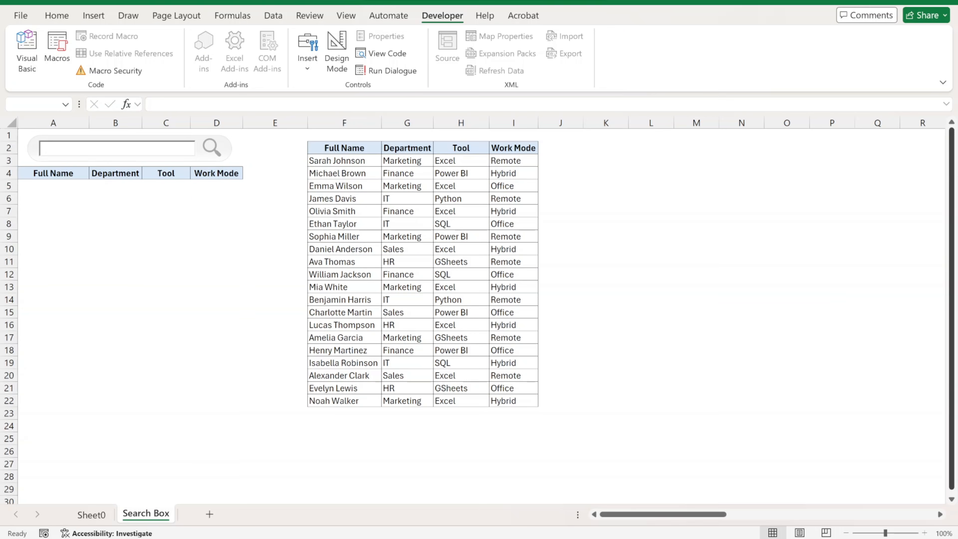
pyautogui.write('sara')
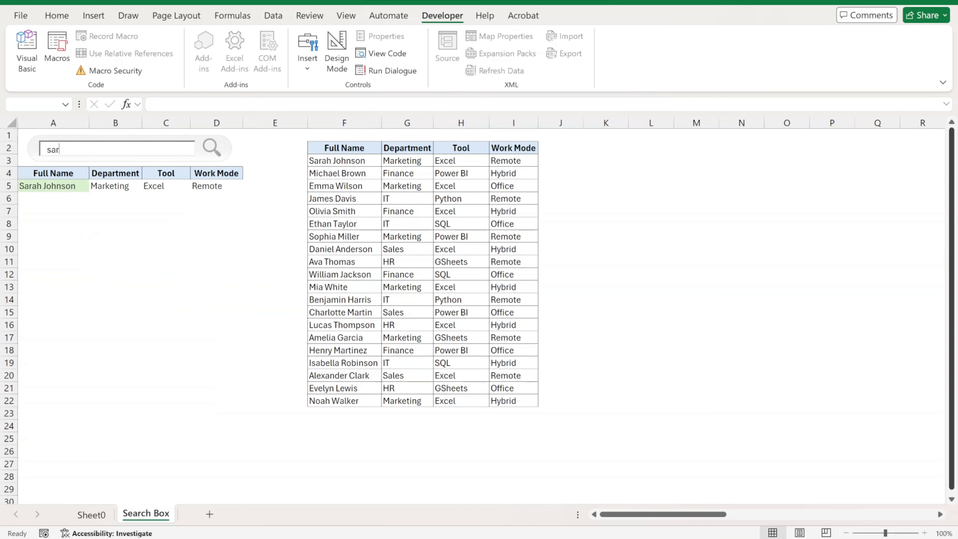
pyautogui.press('BackSpace')
pyautogui.press('BackSpace')
pyautogui.press('BackSpace')
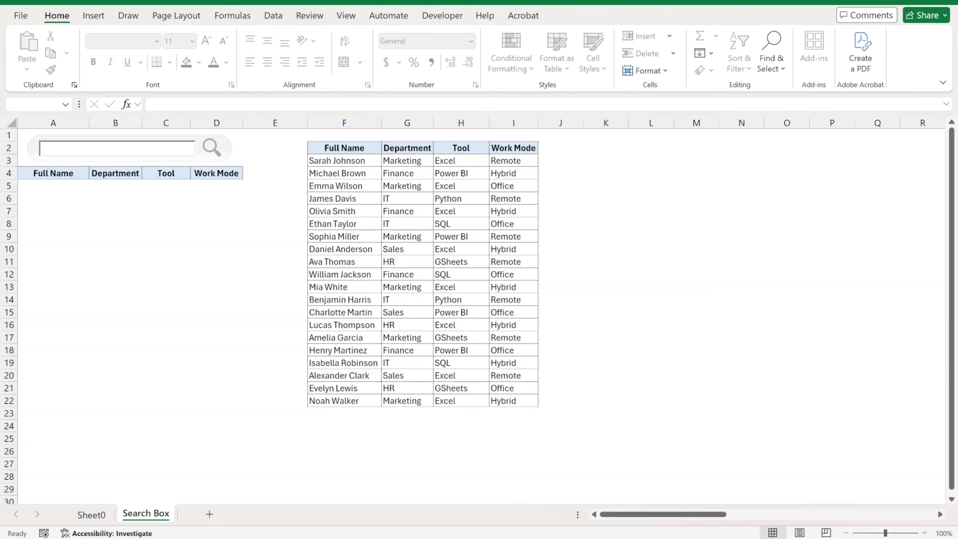
# - Start a conditional formatting rule on A5:D29 that formats only cells containing No Blanks
pyautogui.moveTo(44, 186); pyautogui.dragTo(208, 479)
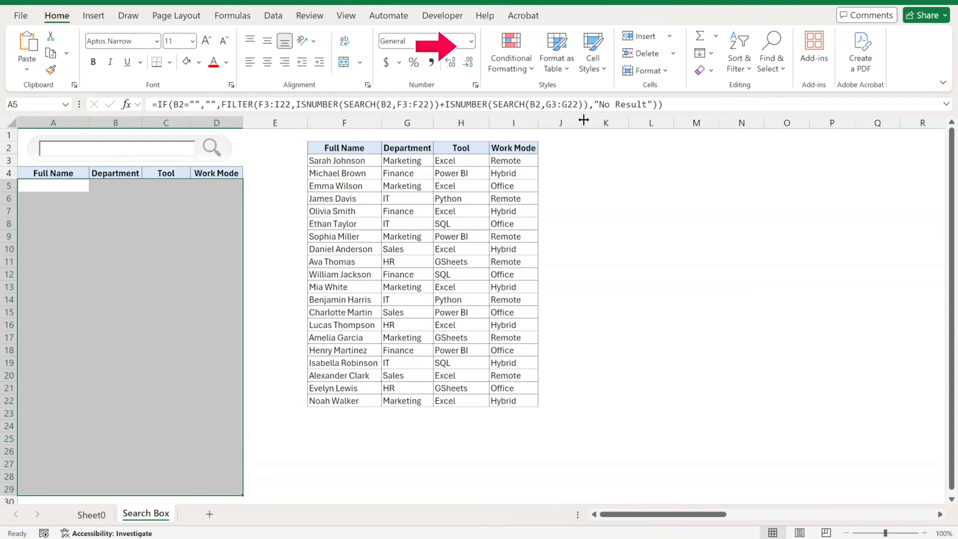
pyautogui.click(511, 56)
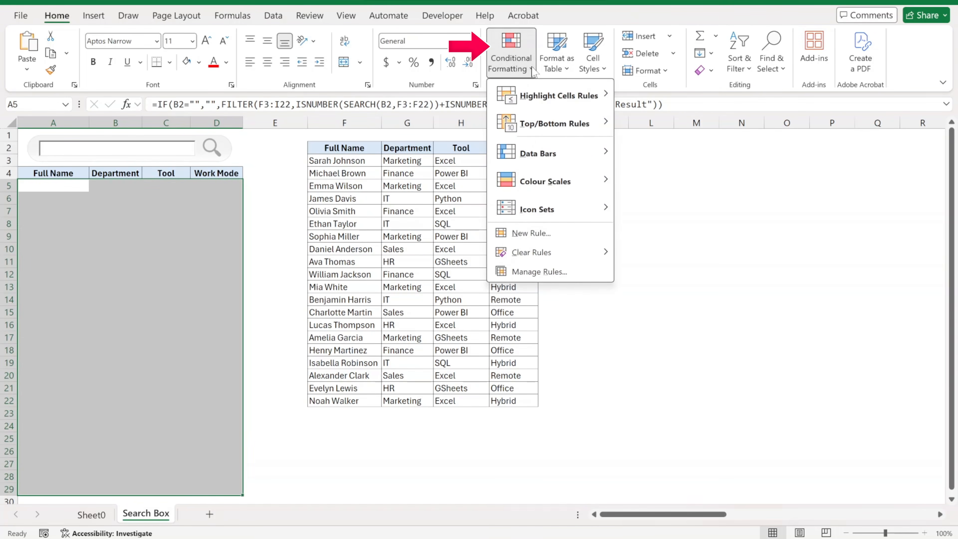
pyautogui.click(539, 232)
pyautogui.click(526, 165)
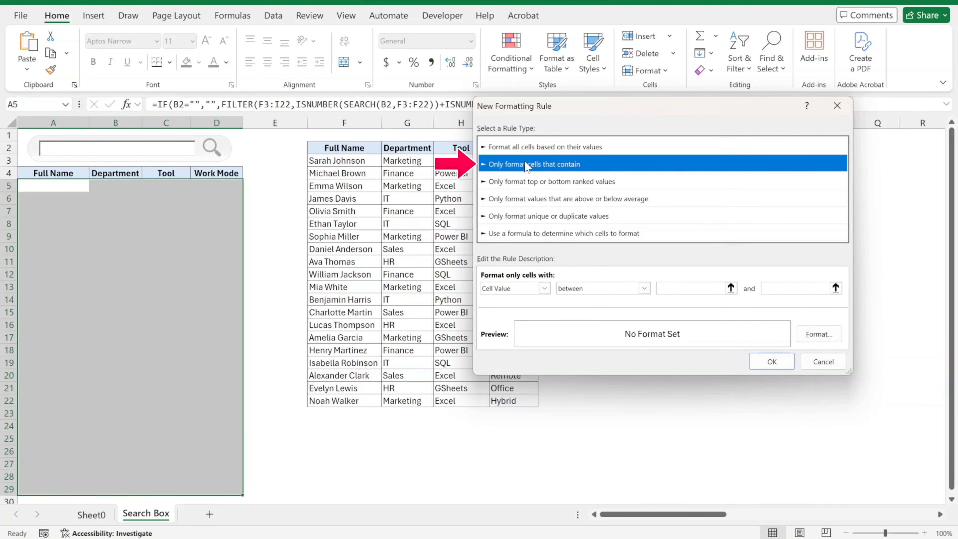
pyautogui.click(544, 289)
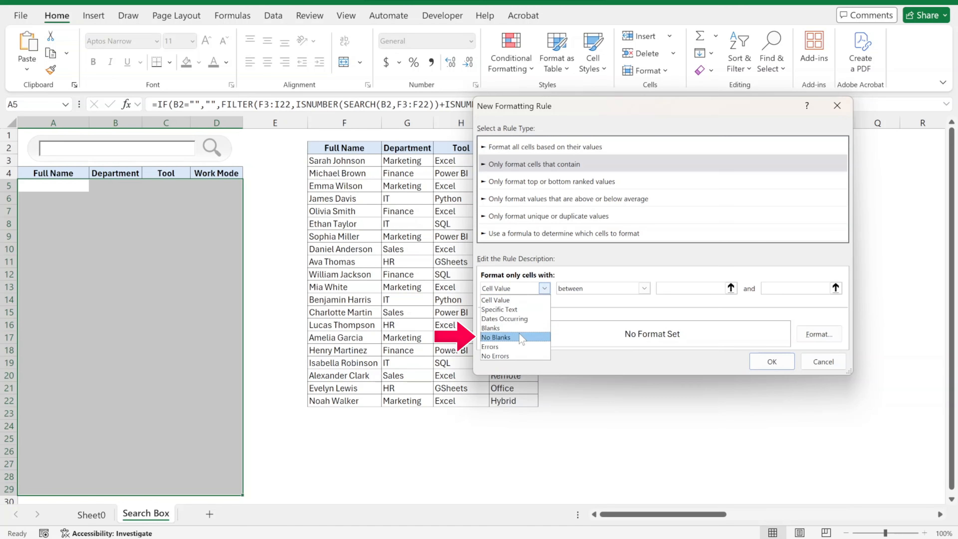
pyautogui.click(497, 337)
# - Give the No Blanks rule an outline border and apply it to the results area
pyautogui.click(797, 334)
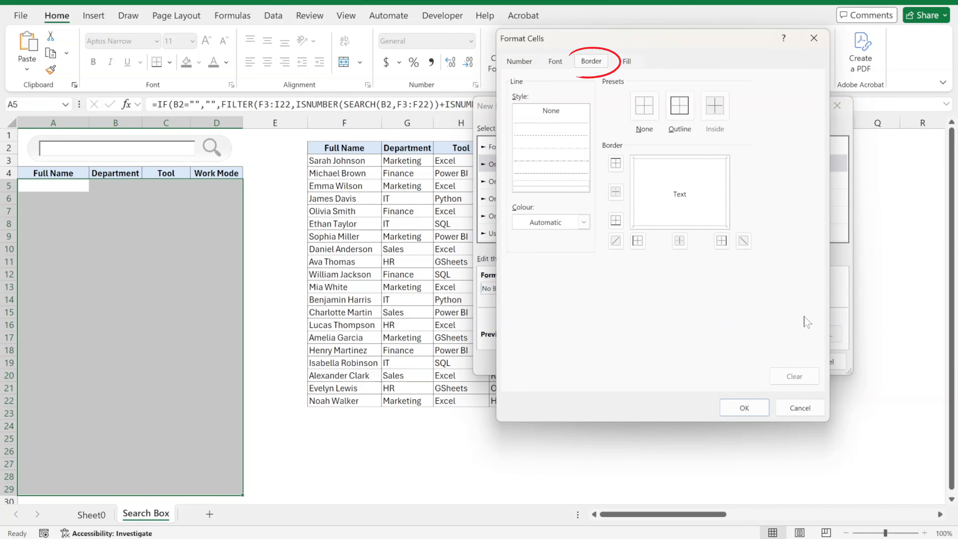
pyautogui.click(679, 107)
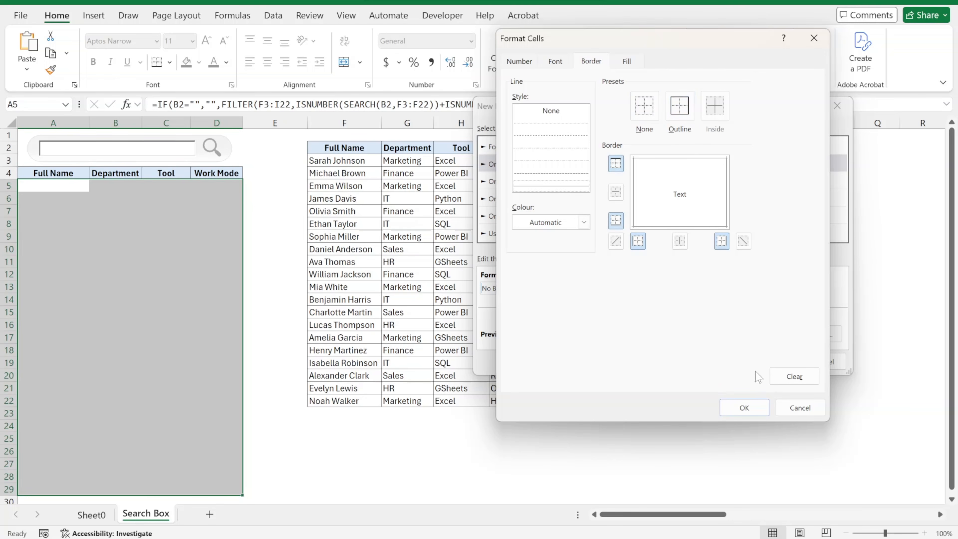
pyautogui.click(744, 408)
pyautogui.click(758, 363)
pyautogui.click(274, 161)
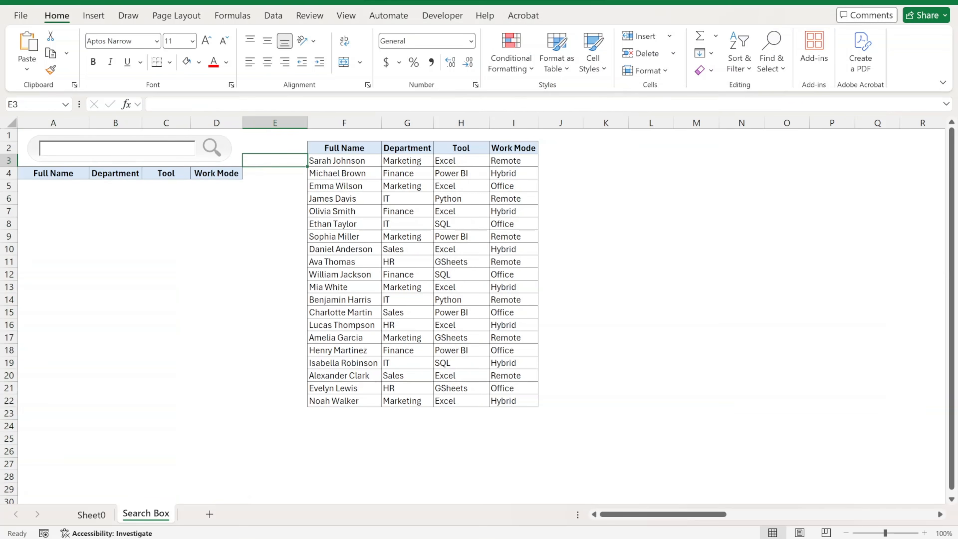
# - Test the result borders by searching for "fin" in the text box, and clear the search text
pyautogui.click(117, 148)
pyautogui.write('fi')
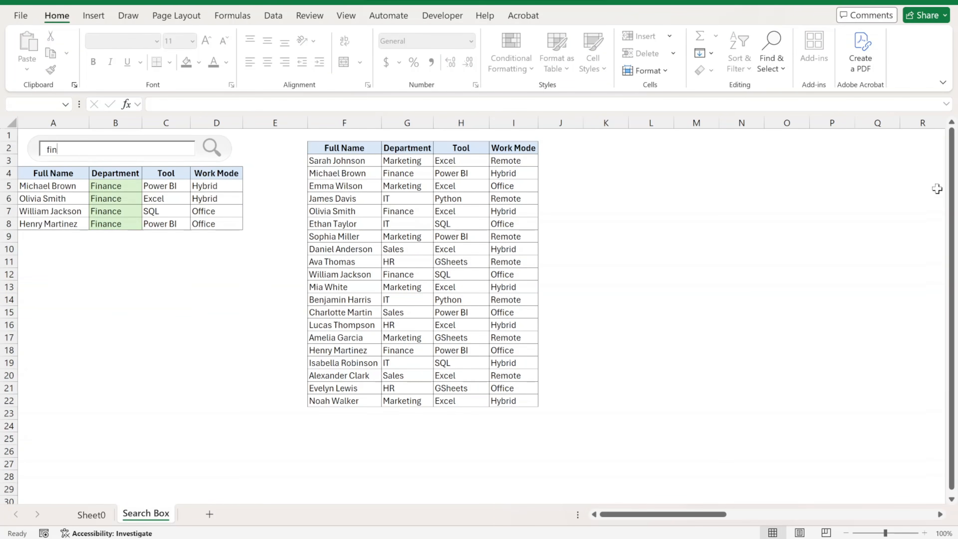
pyautogui.write('n')
pyautogui.press('BackSpace')
pyautogui.press('BackSpace')
pyautogui.press('BackSpace')
# - Test the result borders with a search for "mark", and clear the search text
pyautogui.write('mark')
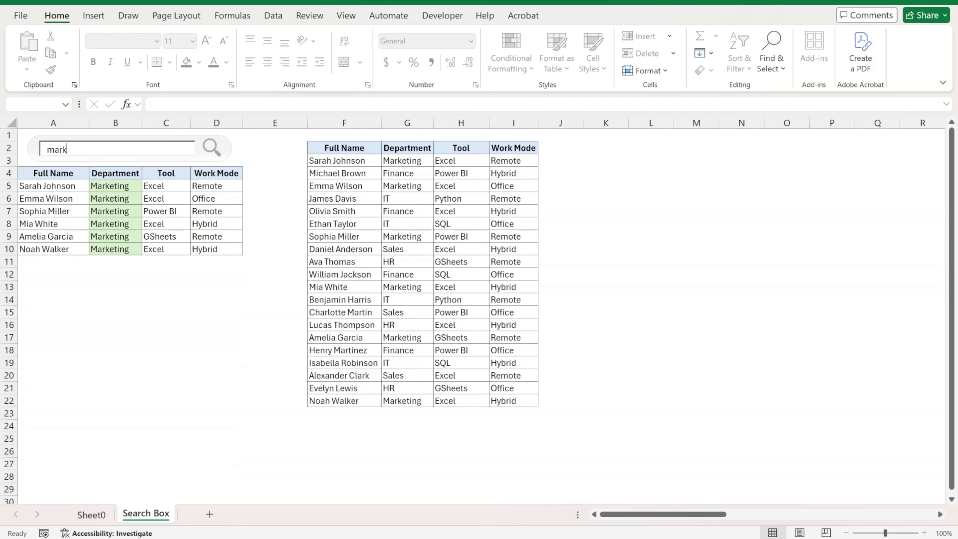
pyautogui.press('BackSpace')
pyautogui.press('BackSpace')
pyautogui.press('BackSpace')
pyautogui.press('BackSpace')
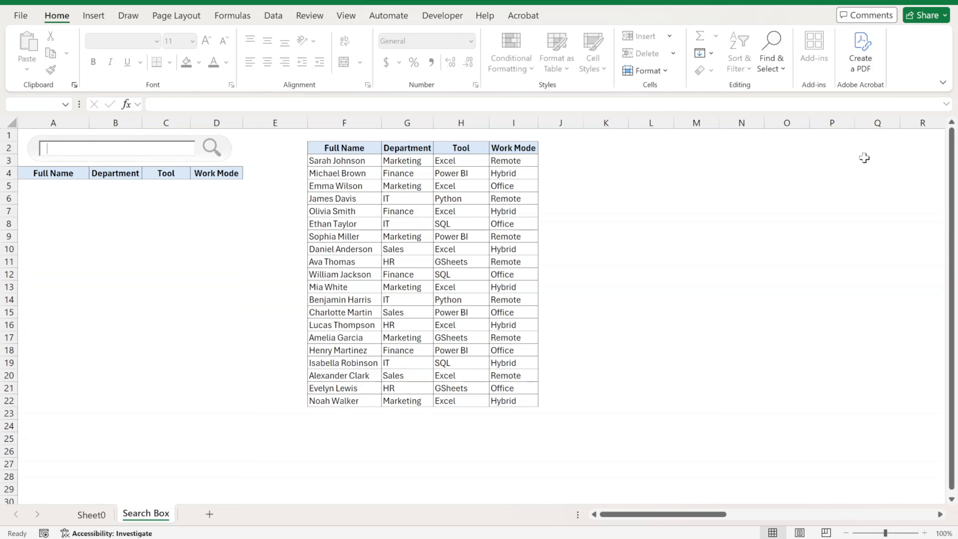
# - Move the source data table F2:I22 to cell A1 of a new worksheet
pyautogui.click(342, 147)
pyautogui.moveTo(341, 148); pyautogui.dragTo(516, 399)
pyautogui.hotkey('ctrl', 'x')
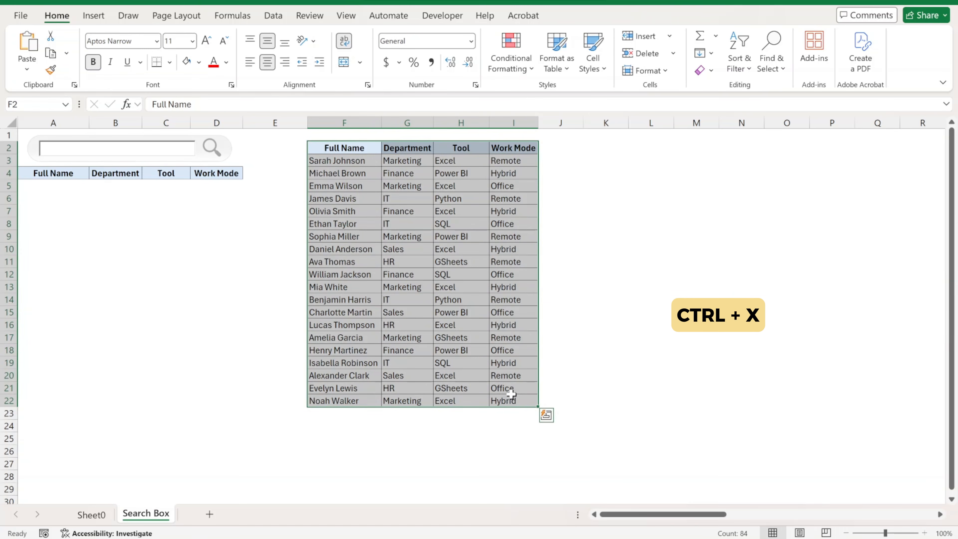
pyautogui.click(209, 513)
pyautogui.hotkey('ctrl', 'v')
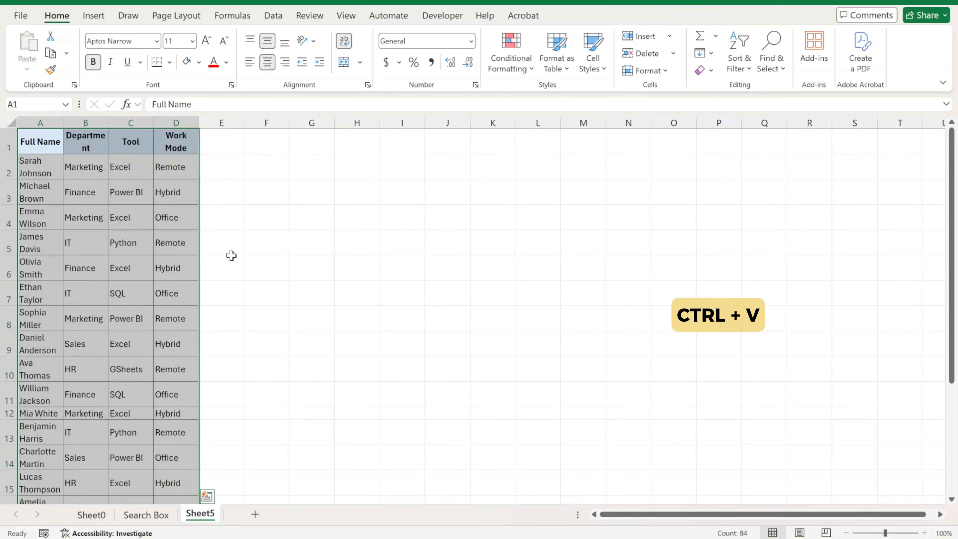
# - Return to the Search Box sheet and test the search with "s" on the relocated data
pyautogui.click(136, 518)
pyautogui.click(65, 187)
pyautogui.click(71, 148)
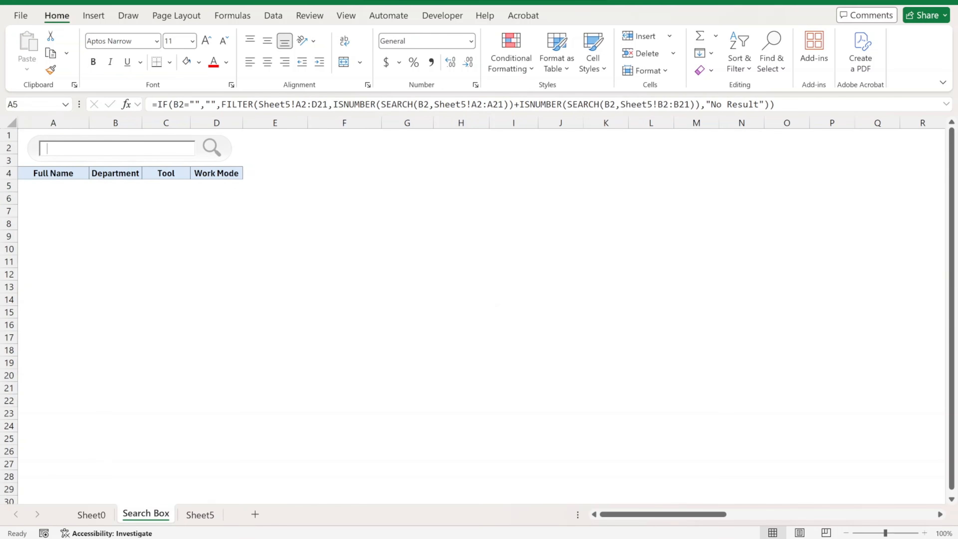
pyautogui.write('s')
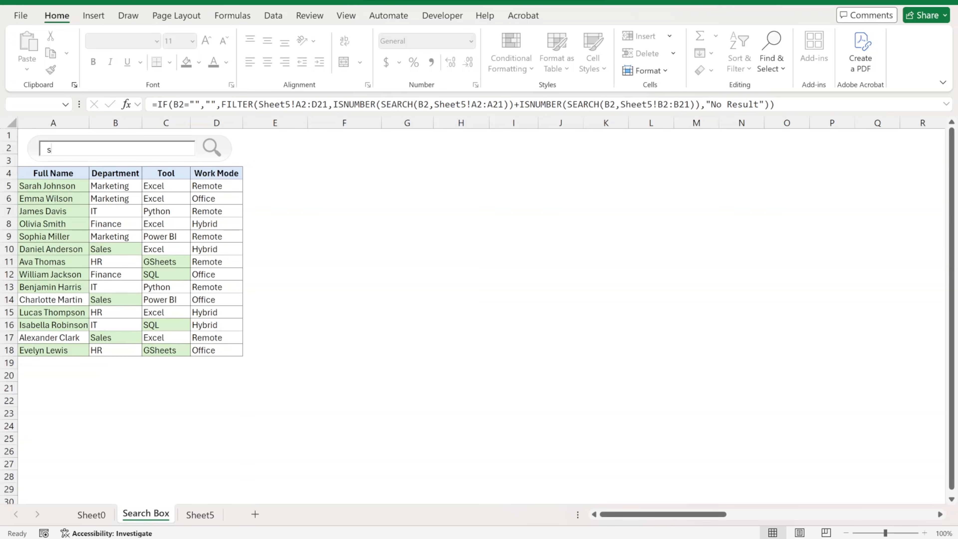
# - Examine the array, name and department range references in the formula in cell A5, and close it unchanged
pyautogui.click(47, 189)
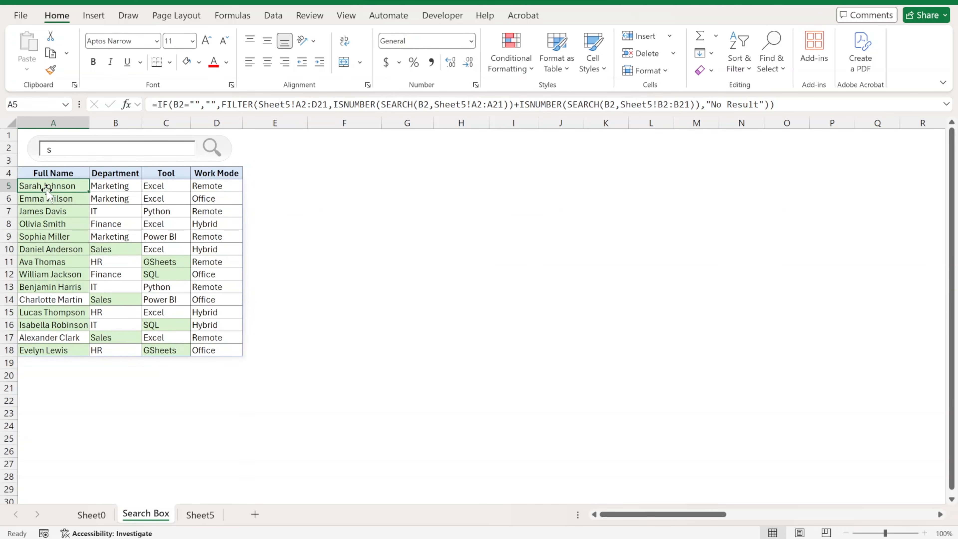
pyautogui.doubleClick(51, 187)
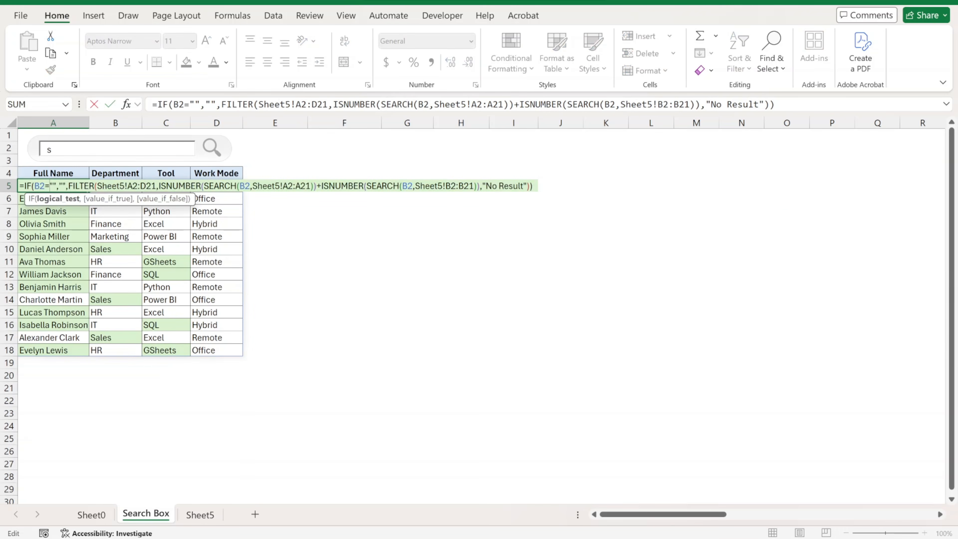
pyautogui.moveTo(97, 186); pyautogui.dragTo(157, 185)
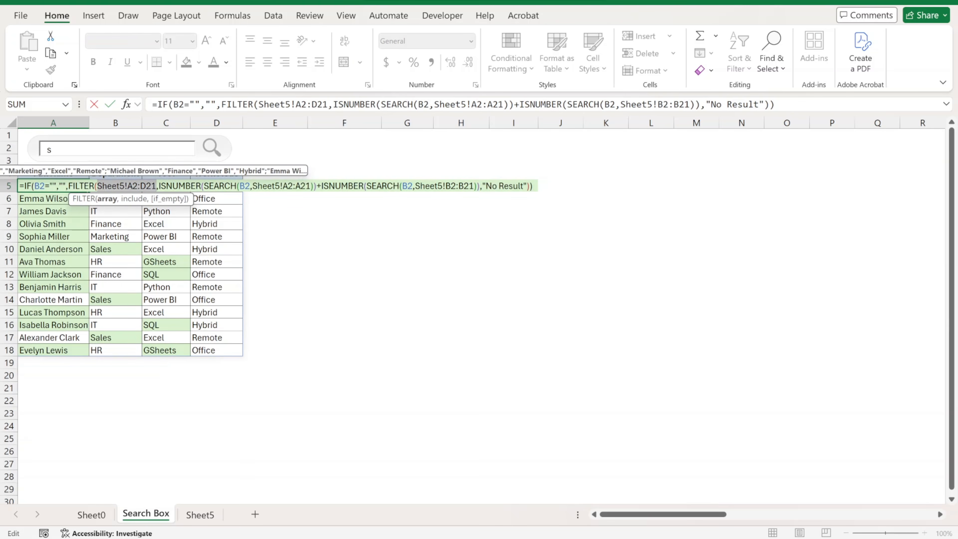
pyautogui.moveTo(252, 186); pyautogui.dragTo(300, 186)
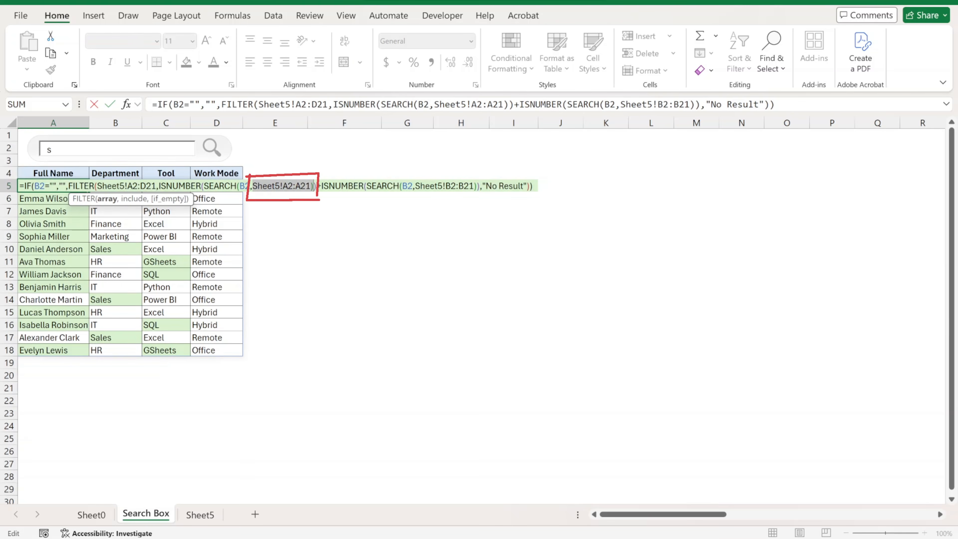
pyautogui.moveTo(415, 185); pyautogui.dragTo(463, 185)
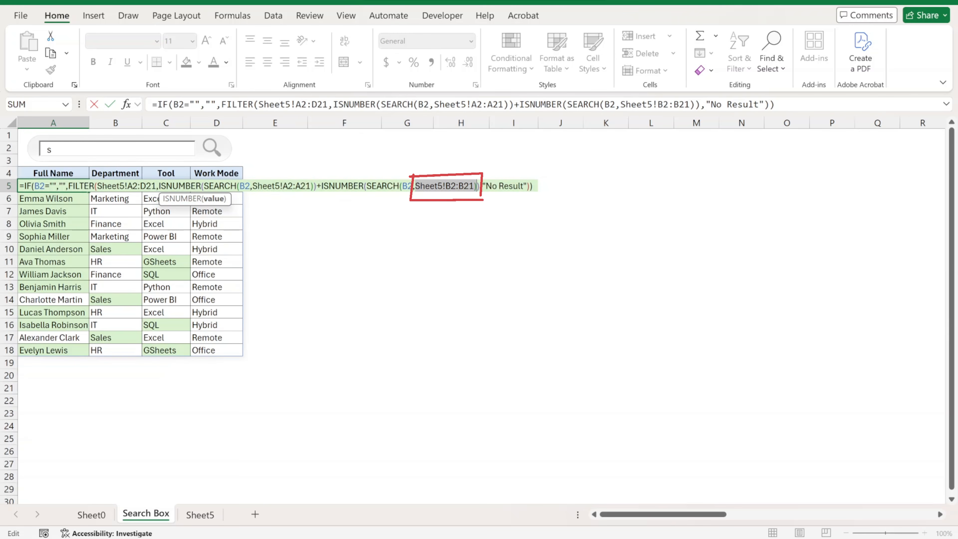
pyautogui.press('Return')
# - Replace the search text with "it" to test department and name matches, and clear it
pyautogui.click(114, 149)
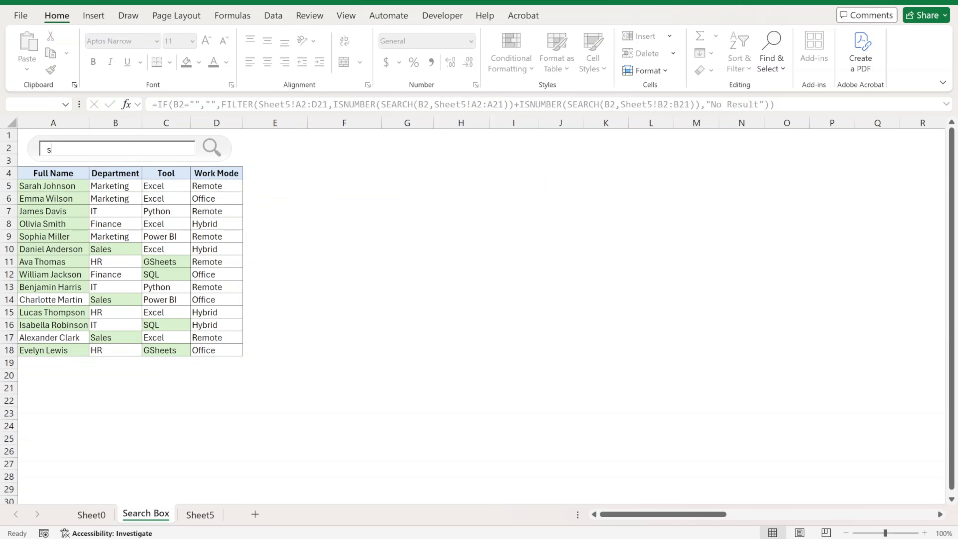
pyautogui.press('BackSpace')
pyautogui.write('it')
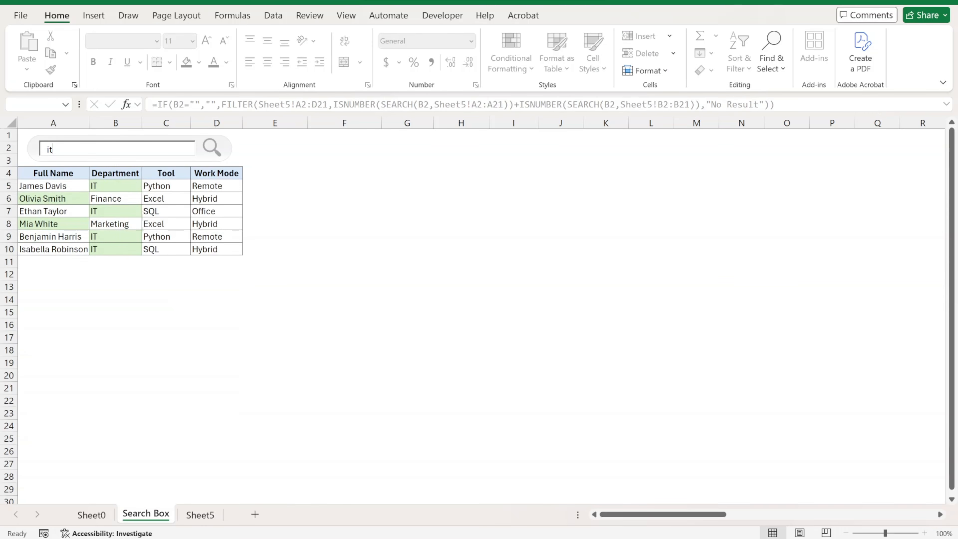
pyautogui.press('BackSpace')
pyautogui.press('BackSpace')
# - Test the search box with "marku", clear it, and search for "its"
pyautogui.write('marku')
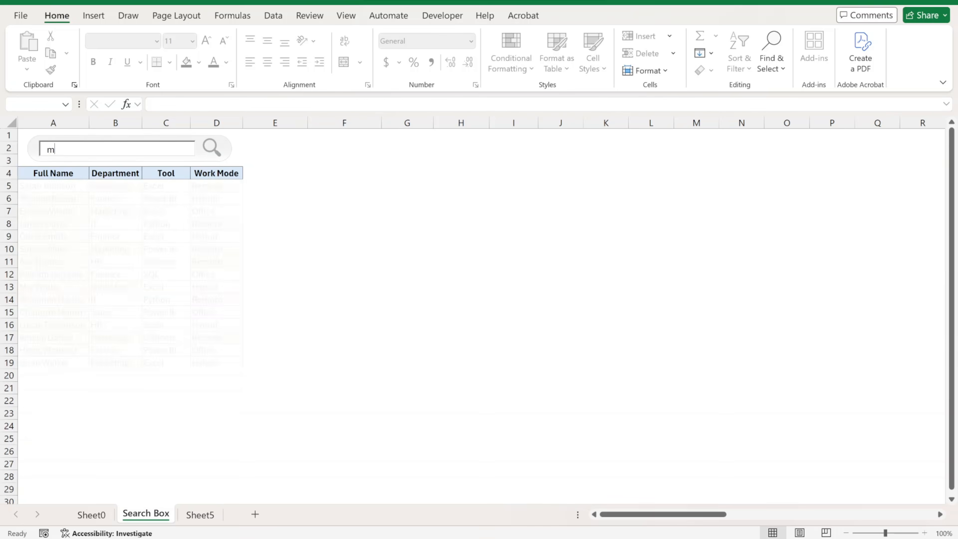
pyautogui.press('BackSpace')
pyautogui.press('BackSpace')
pyautogui.press('BackSpace')
pyautogui.press('BackSpace')
pyautogui.press('BackSpace')
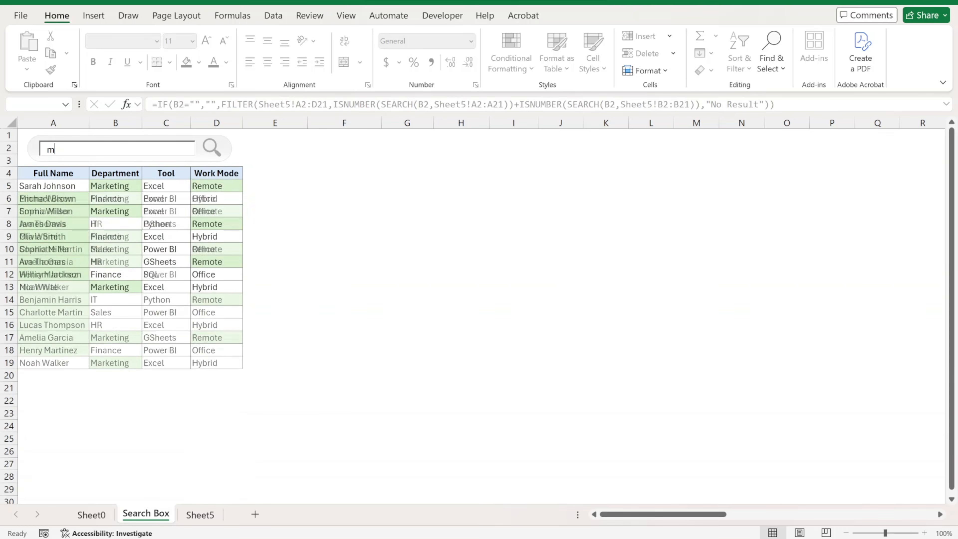
pyautogui.write('its')
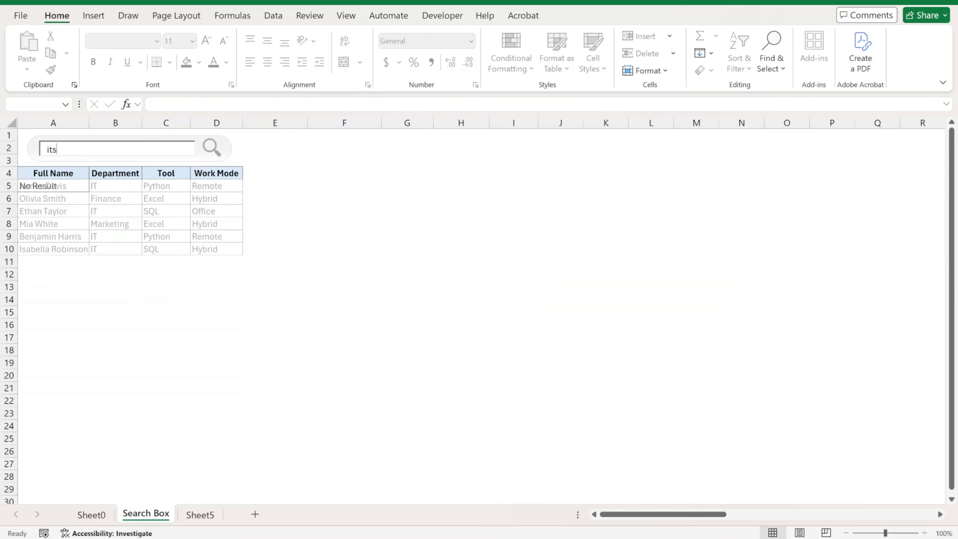